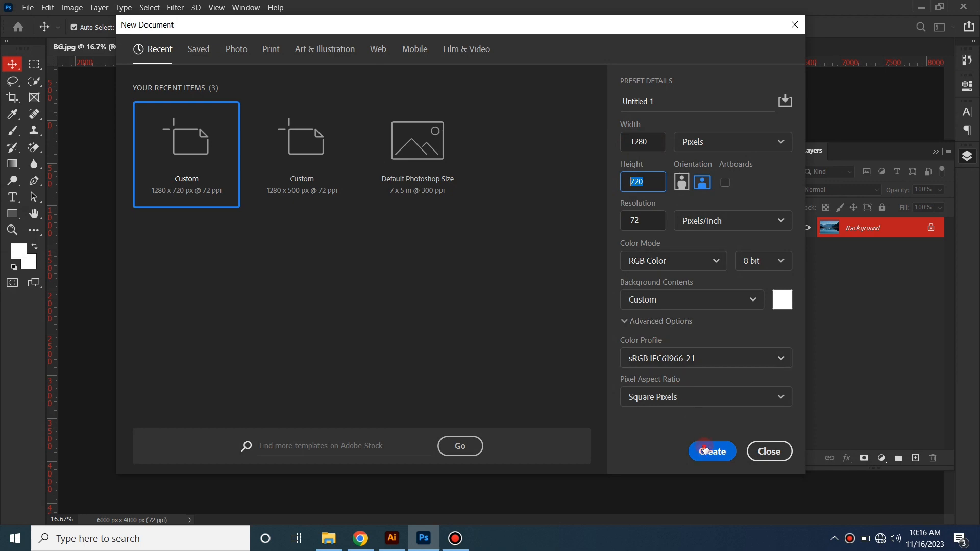
Create a 1280 x 720 px document at 72 ppi and copy the BG.jpg lake image into it as a layer
click(704, 446)
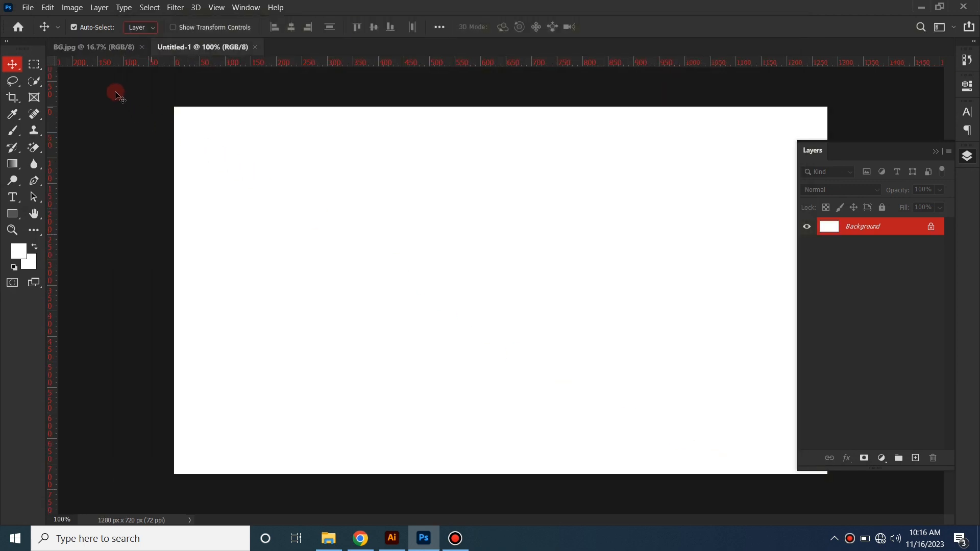
click(110, 45)
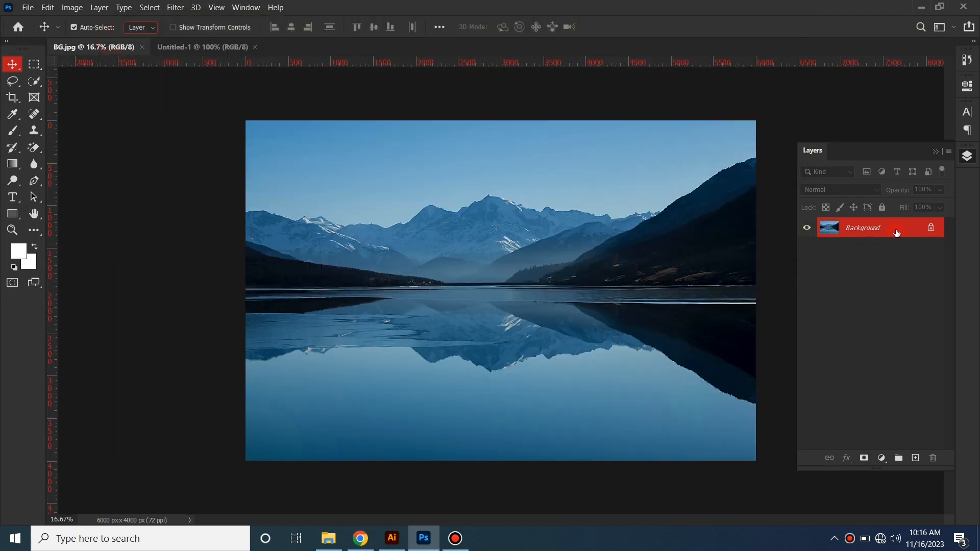
drag(897, 232, 556, 309)
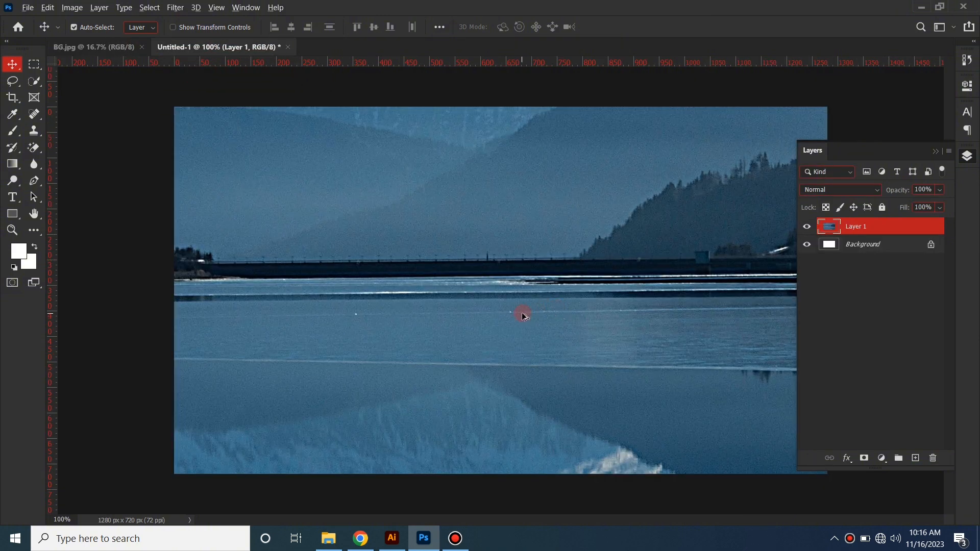
Scale the lake image layer down to about 44% and position it so it fills the whole canvas
key(ctrl+minus)
key(ctrl+minus)
key(ctrl+t)
key(ctrl+0)
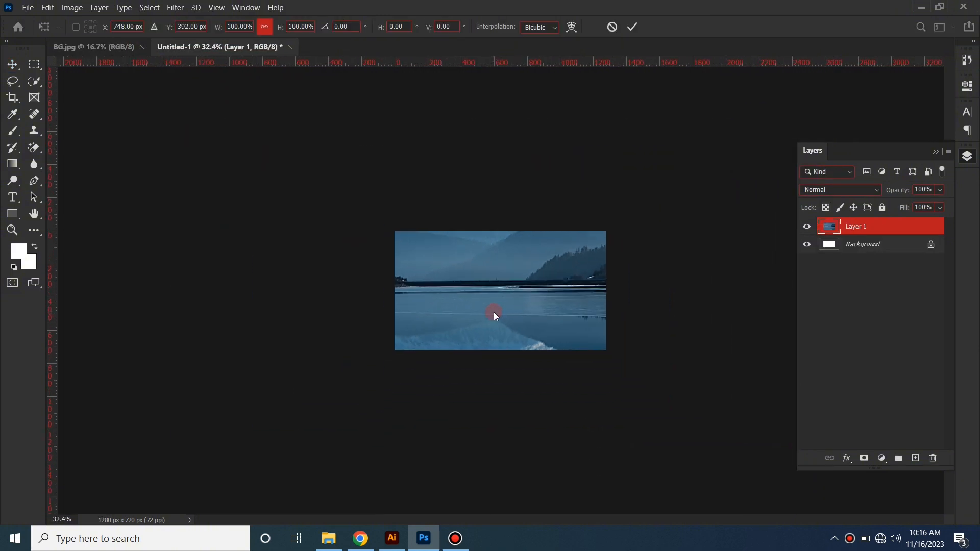
scroll(404, 302, down, 3)
alt+click(237, 305)
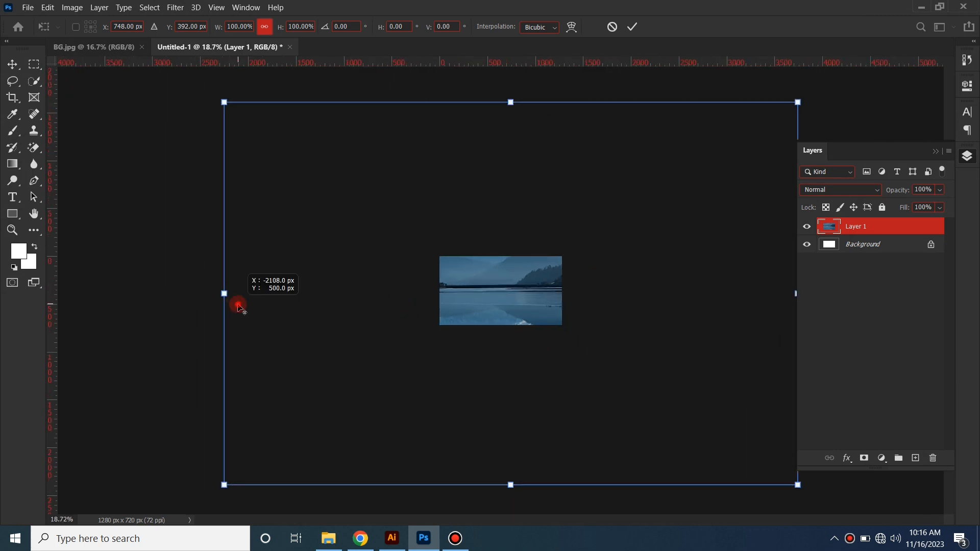
drag(224, 295, 544, 294)
drag(692, 307, 544, 294)
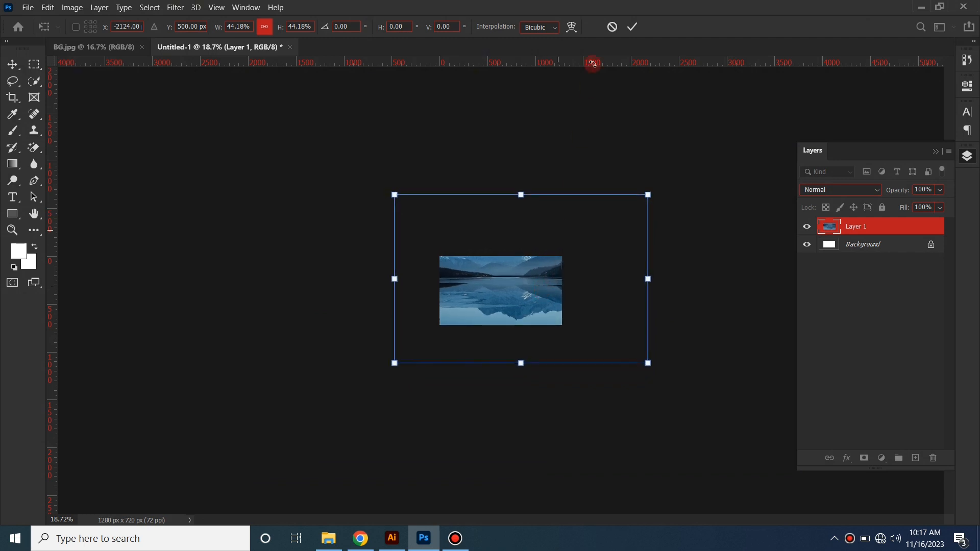
click(631, 26)
scroll(499, 278, up, 15)
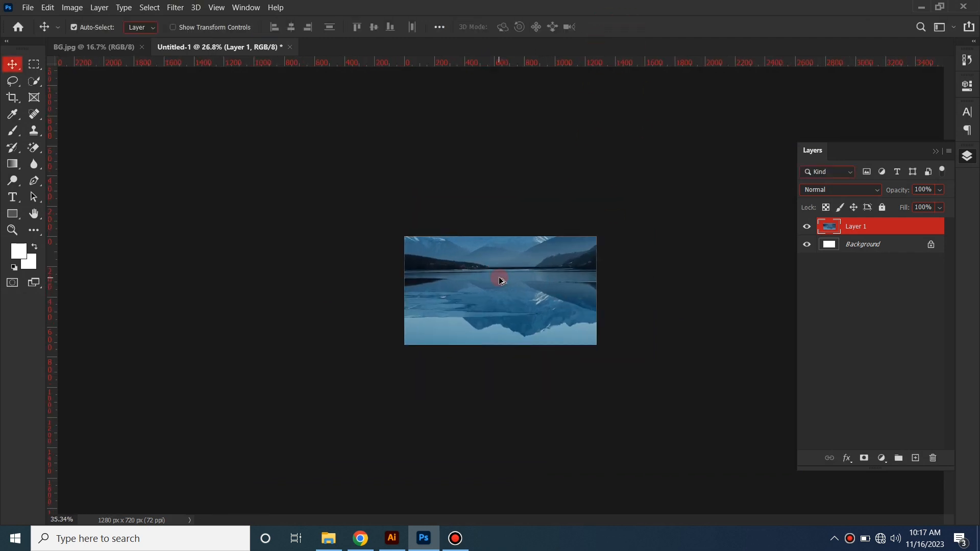
drag(486, 283, 464, 294)
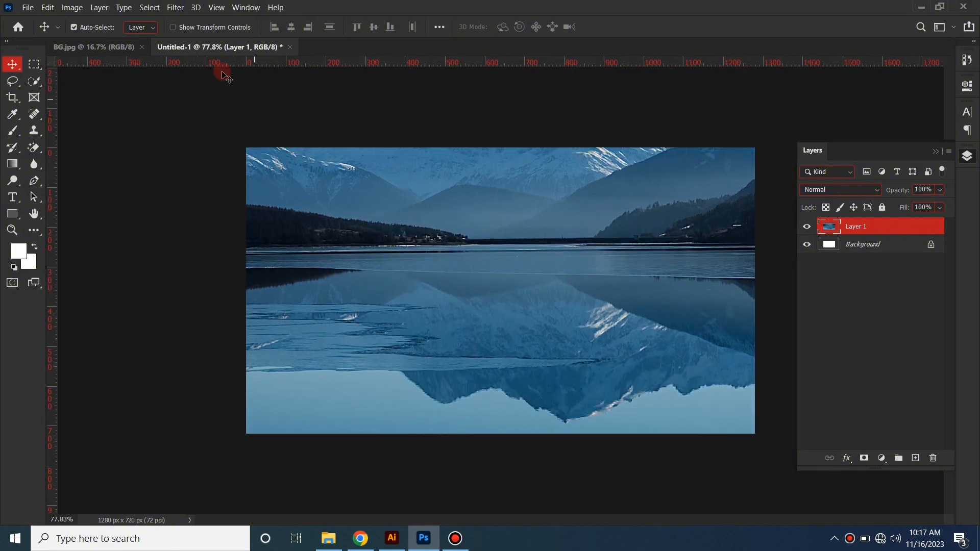
Apply a Gaussian Blur with a 5.0 pixel radius to the lake image layer
click(178, 10)
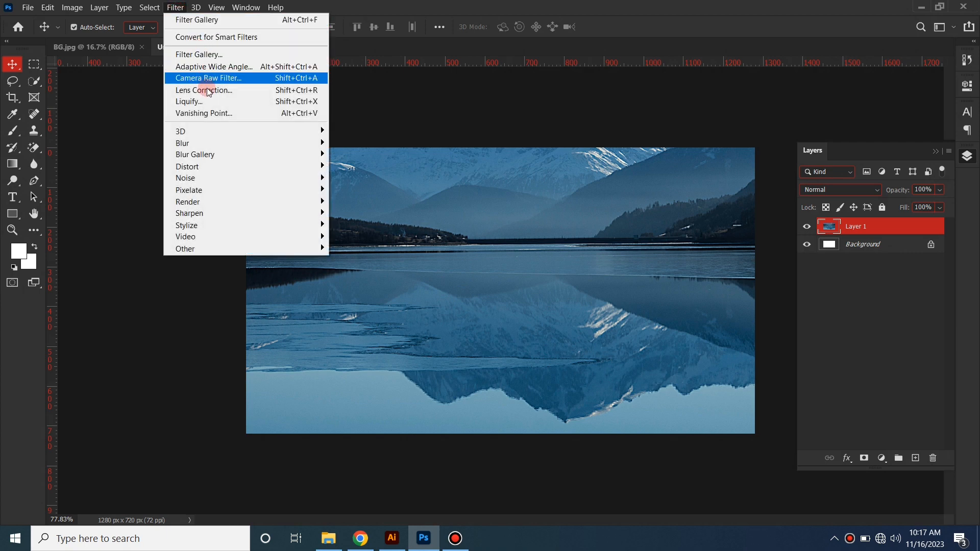
mouse_move(220, 145)
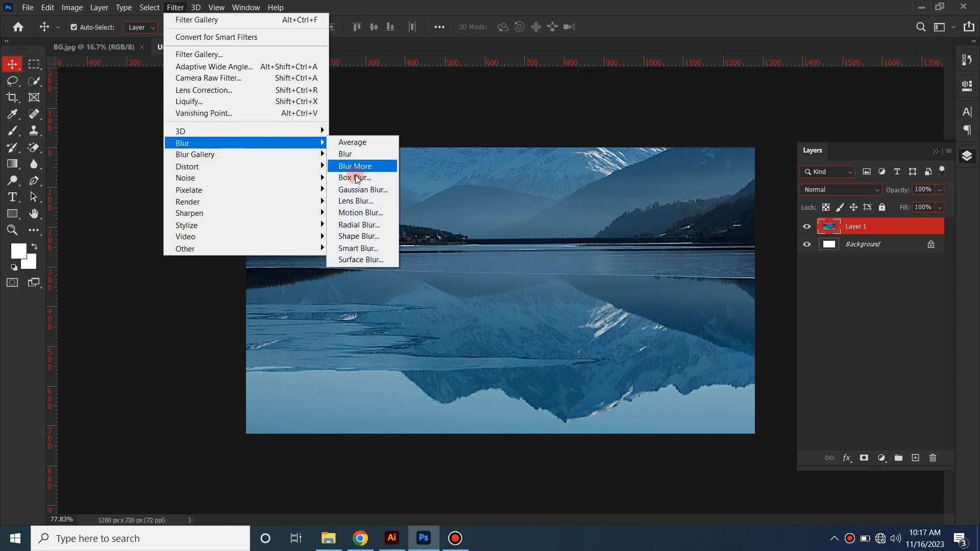
click(359, 190)
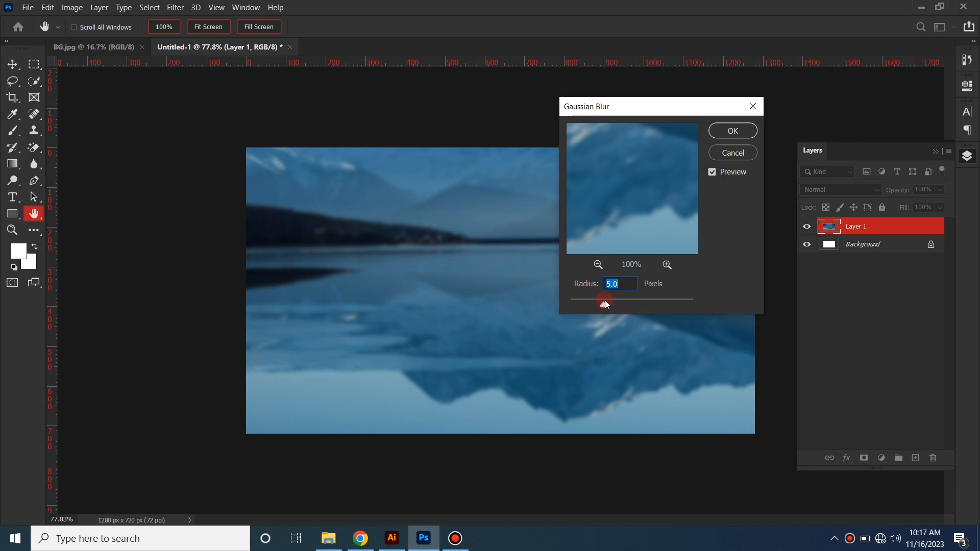
click(733, 131)
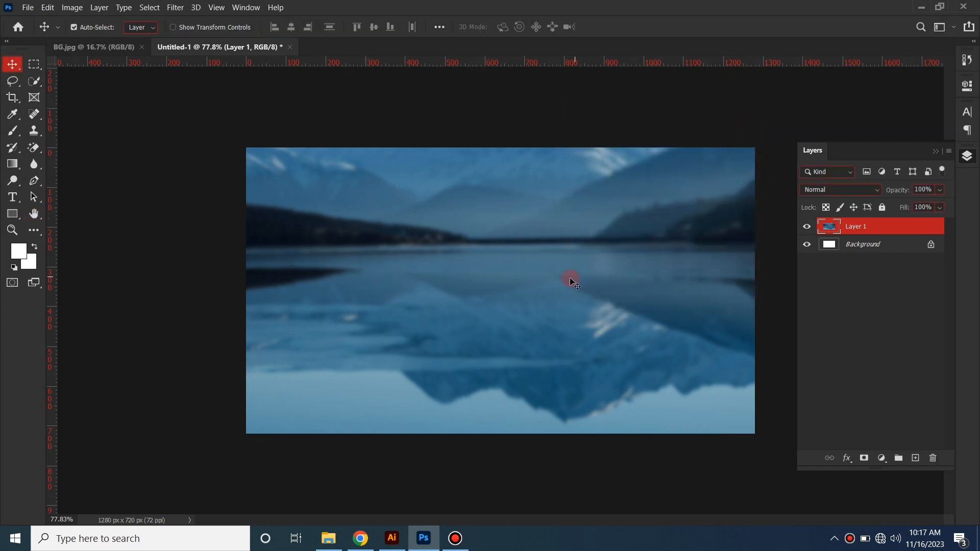
Place the Model image file in the document and scale it to about 117% so it spans the full 720 px canvas height
click(328, 538)
drag(218, 90, 420, 411)
drag(510, 328, 509, 327)
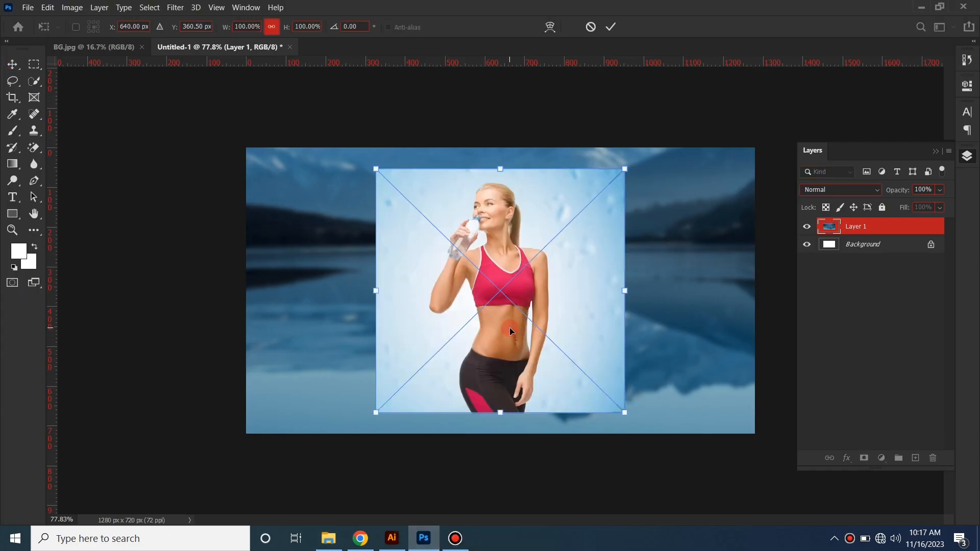
drag(502, 161, 513, 317)
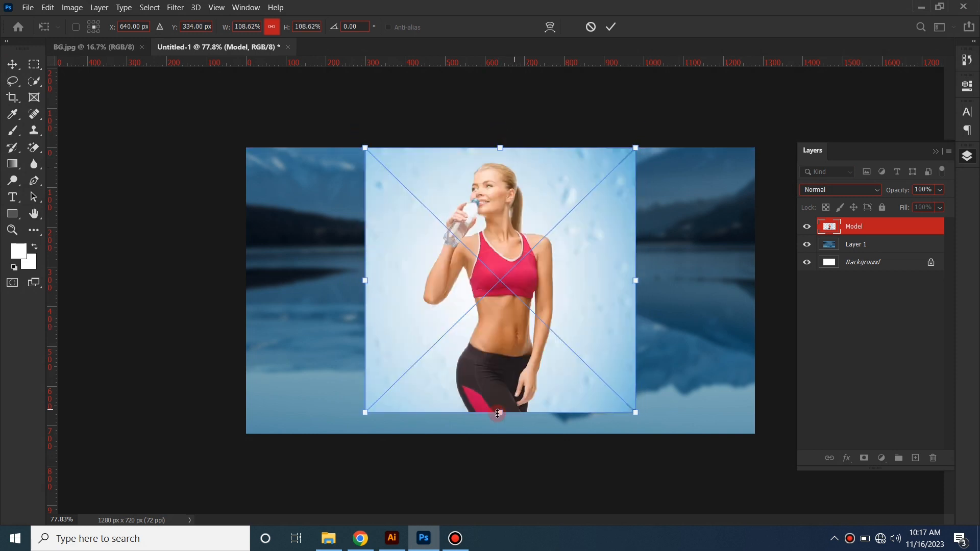
drag(502, 414, 545, 225)
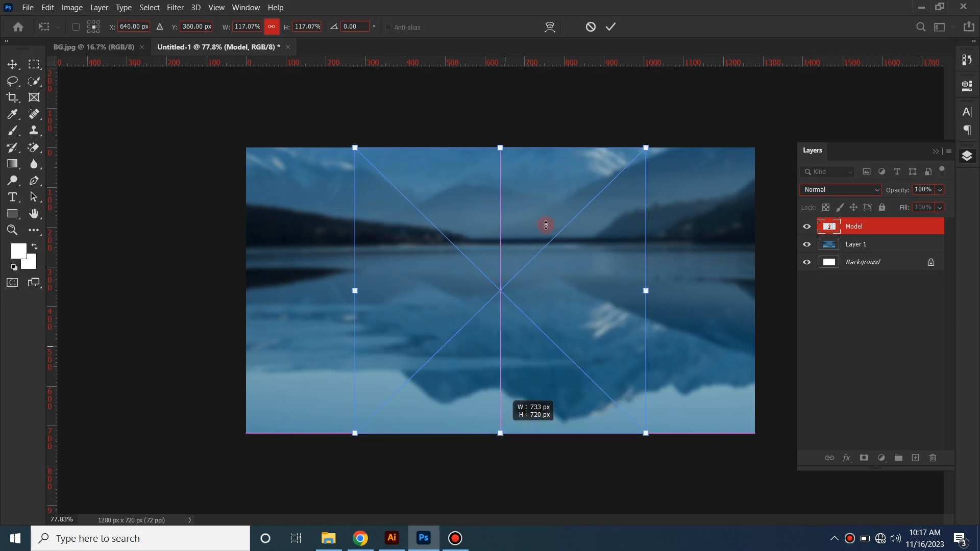
click(611, 27)
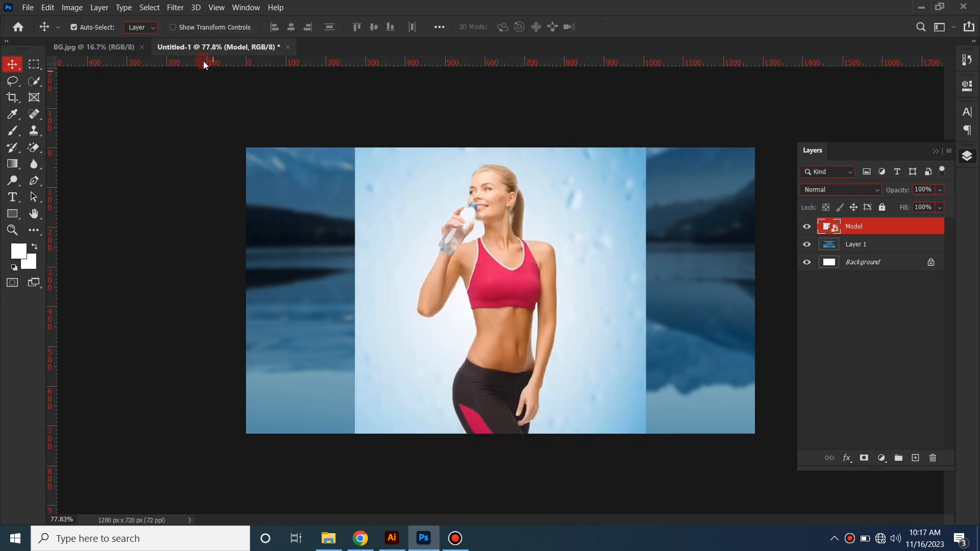
Select the woman with Select Subject and mask out the rest of the Model layer
click(152, 8)
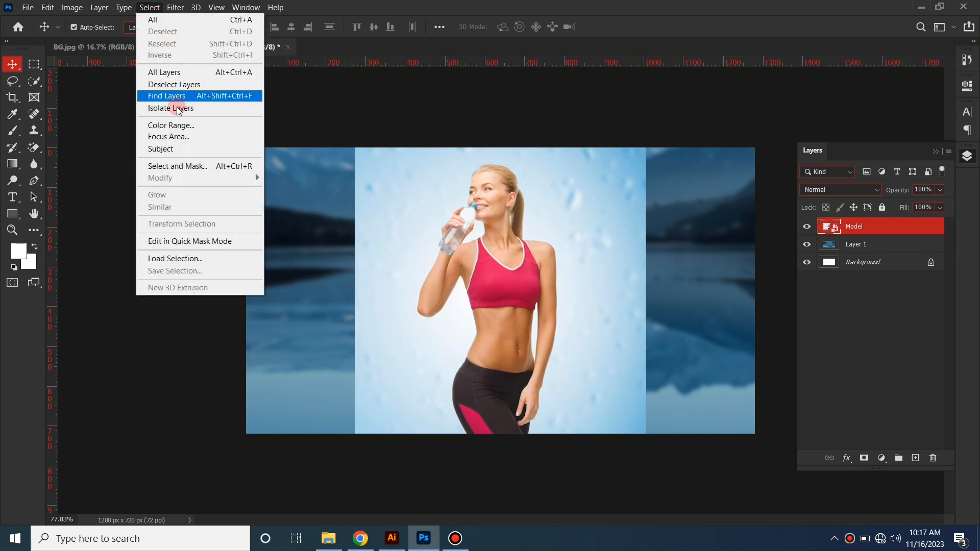
click(176, 148)
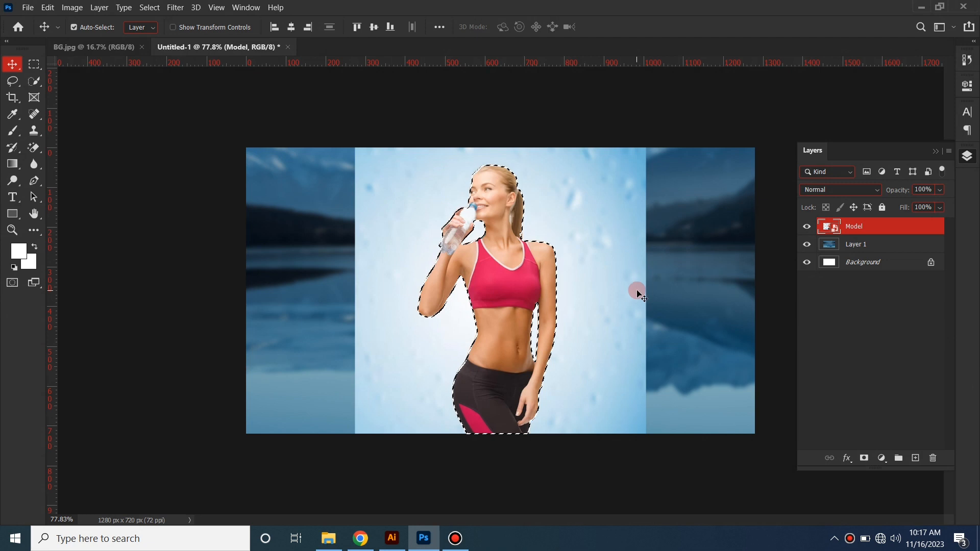
click(864, 460)
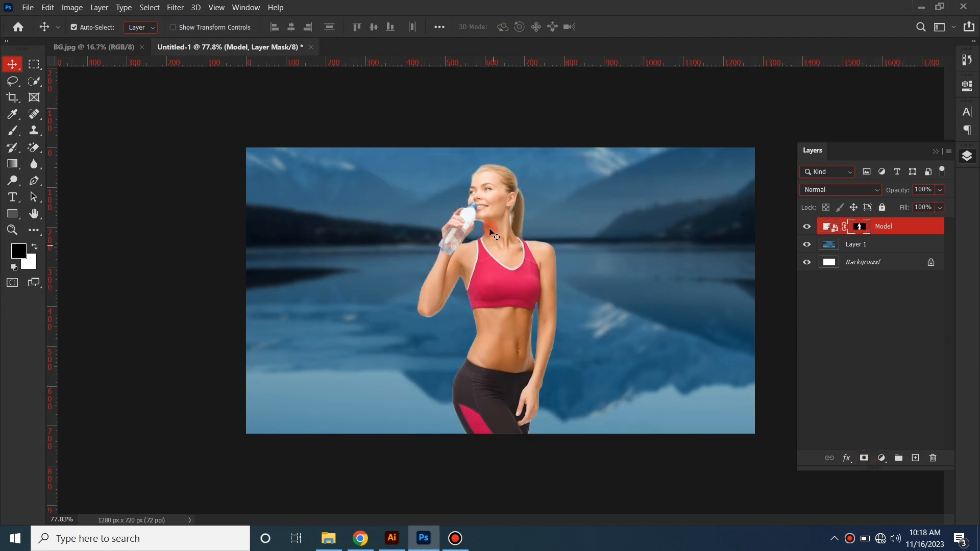
Rasterize the Model layer and apply its layer mask
right_click(908, 230)
click(834, 225)
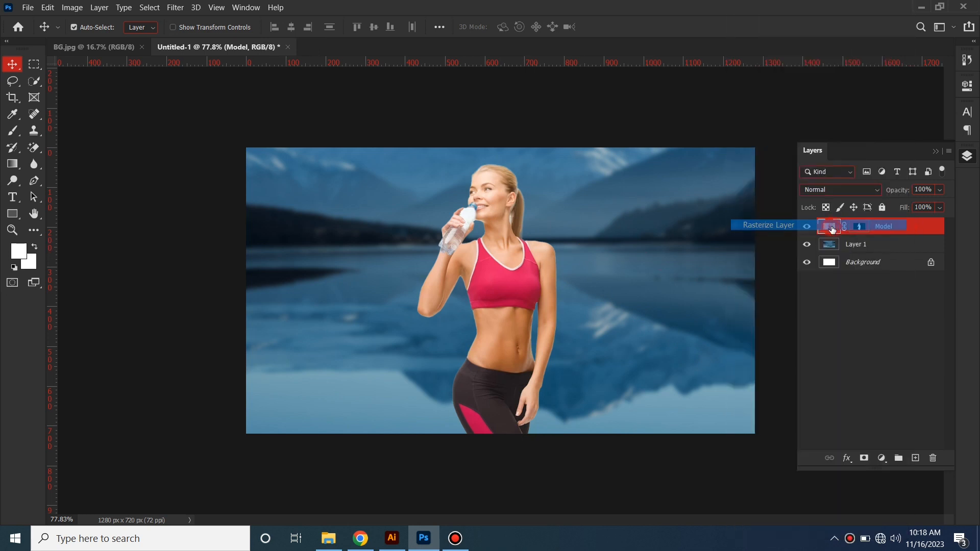
click(861, 228)
right_click(862, 227)
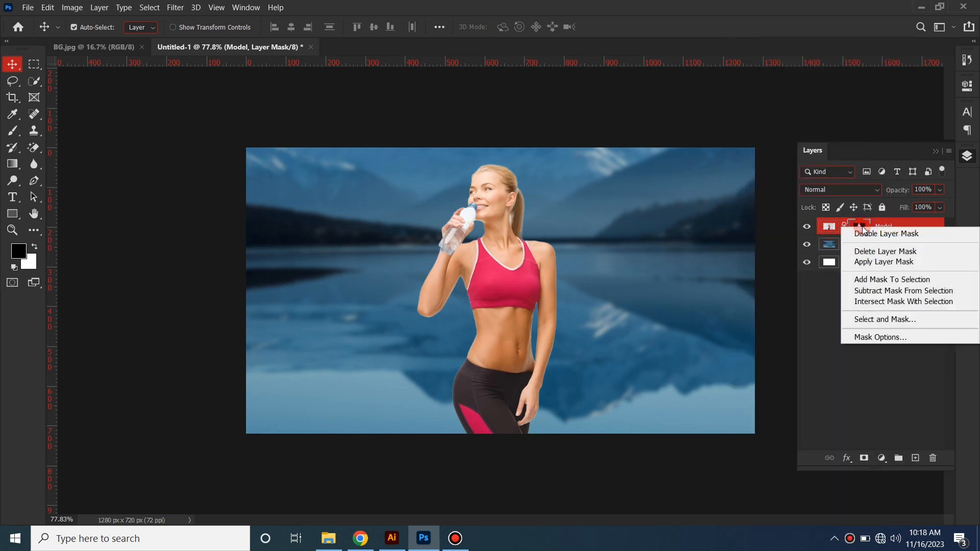
click(876, 264)
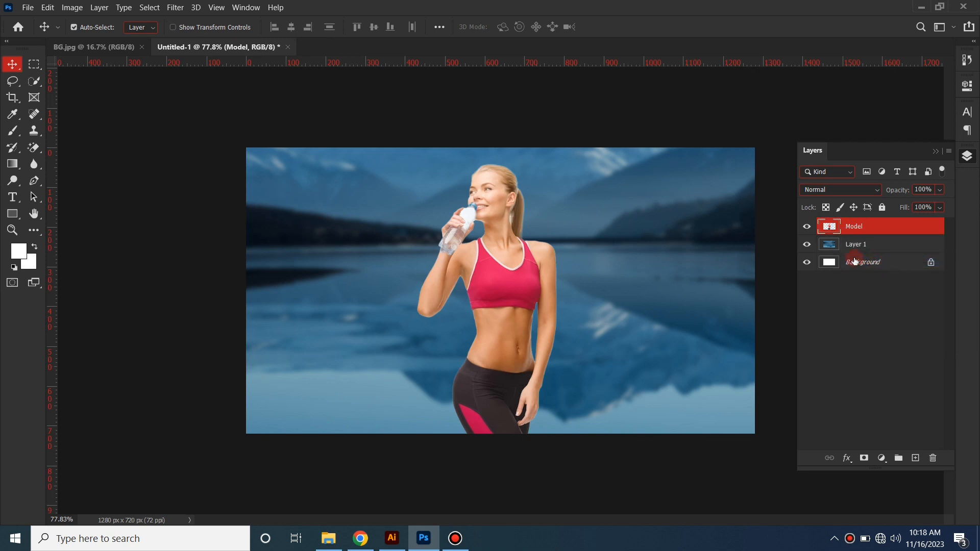
Duplicate the Model layer, hide the original, and desaturate the copy
drag(921, 234, 915, 458)
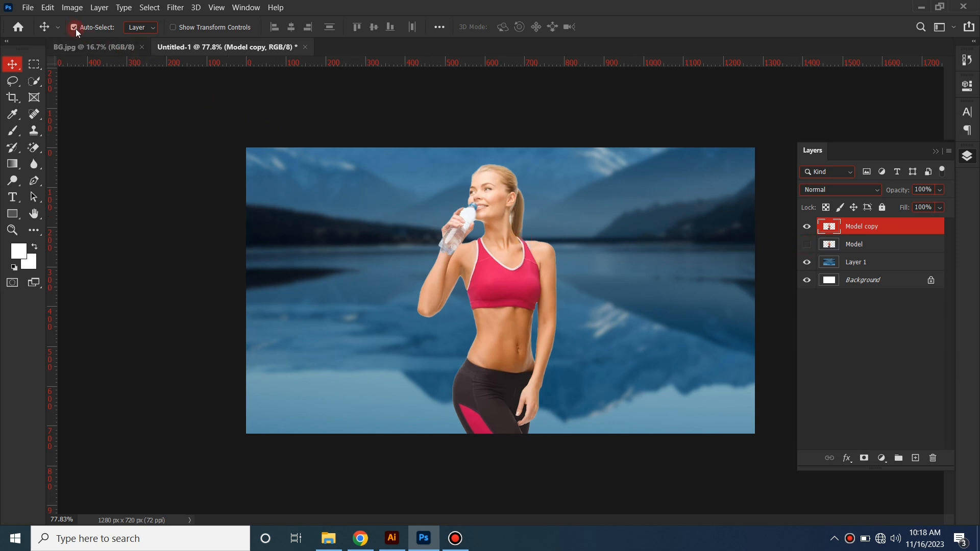
click(73, 12)
mouse_move(91, 37)
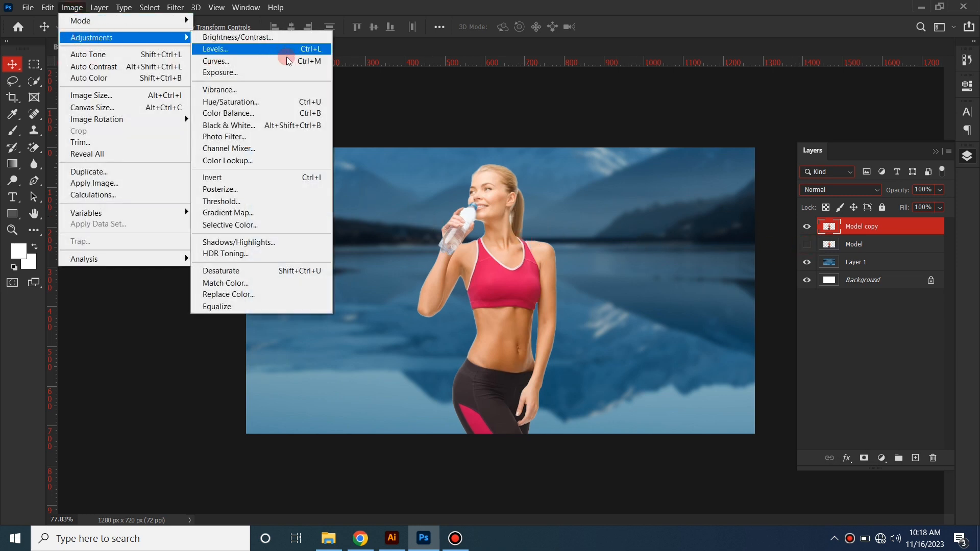
click(272, 271)
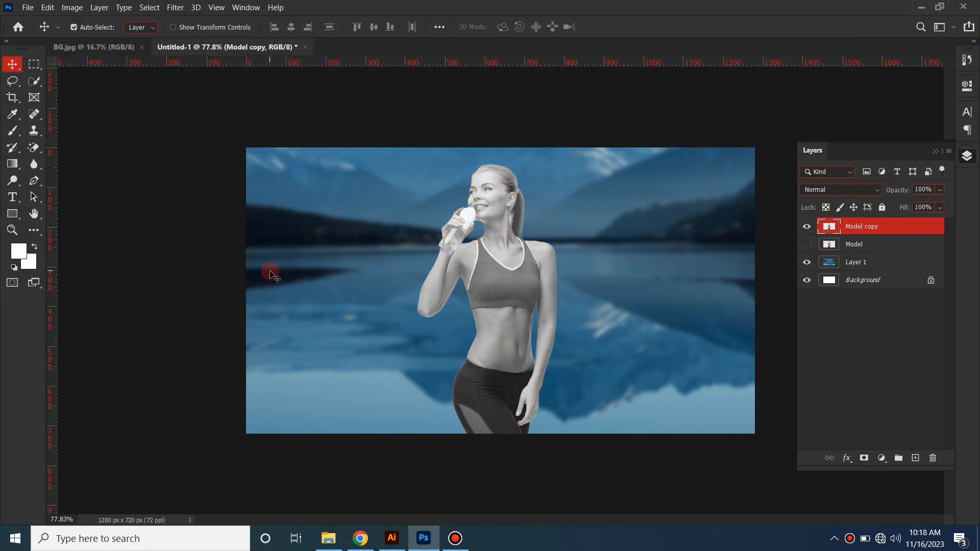
Apply the Glowing Edges filter to the Model copy layer with Edge Width 2, Edge Brightness 13 and Smoothness 5
click(179, 8)
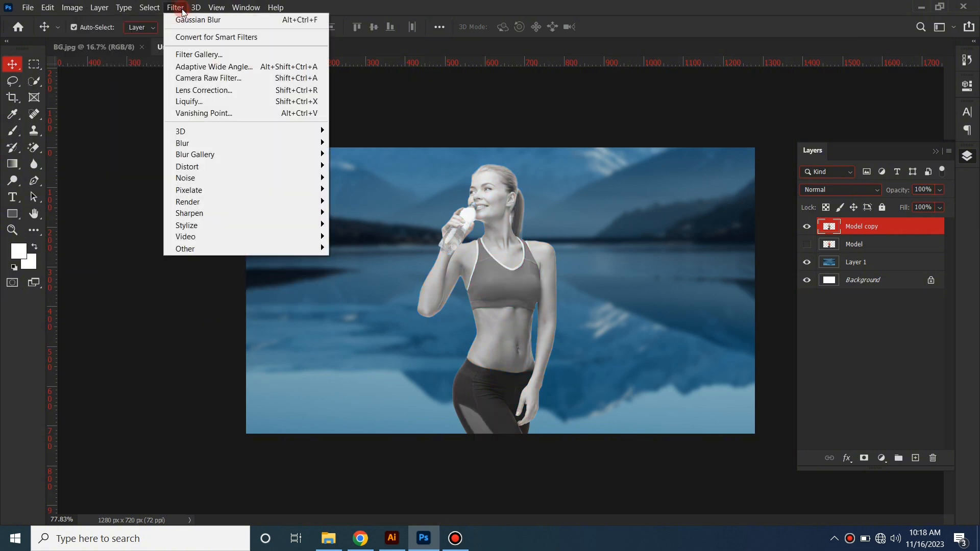
click(195, 53)
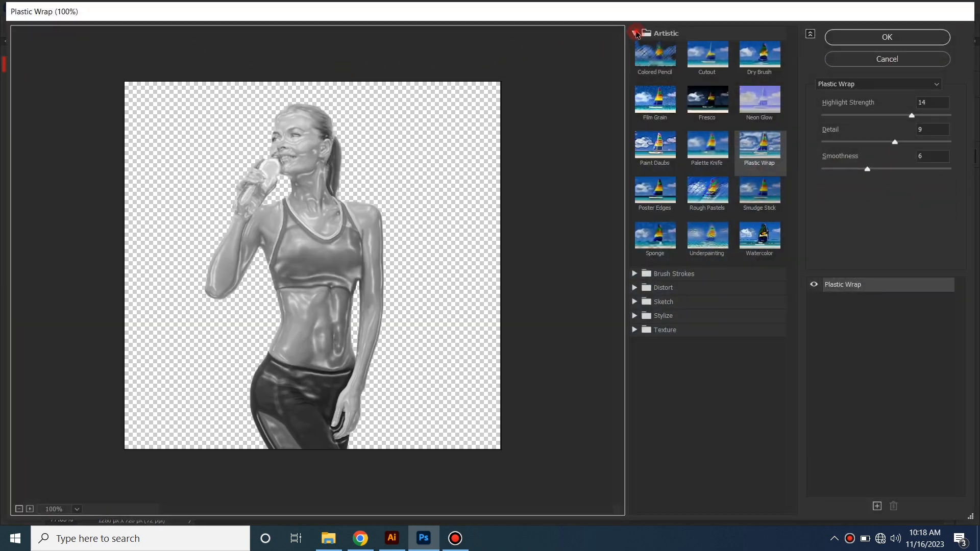
click(636, 33)
click(635, 90)
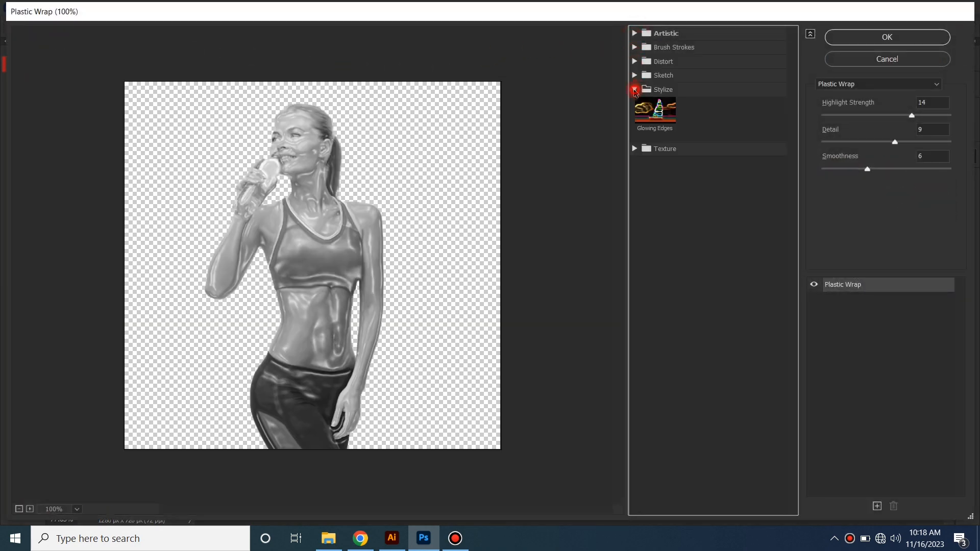
click(649, 114)
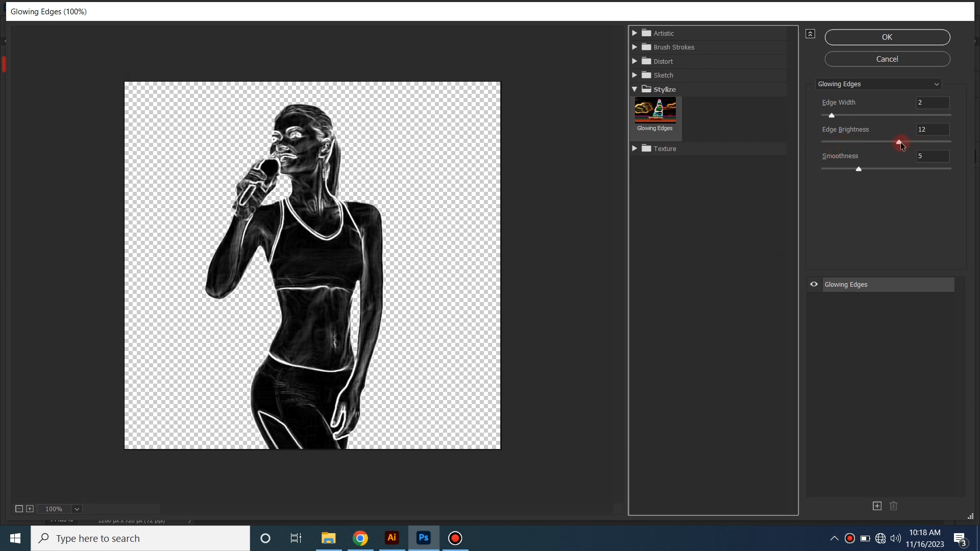
drag(900, 142, 905, 142)
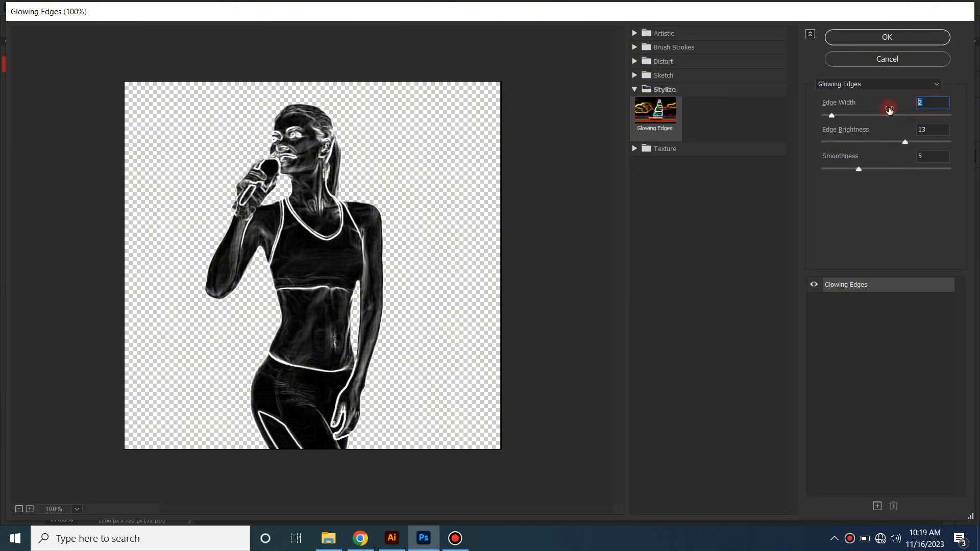
click(871, 37)
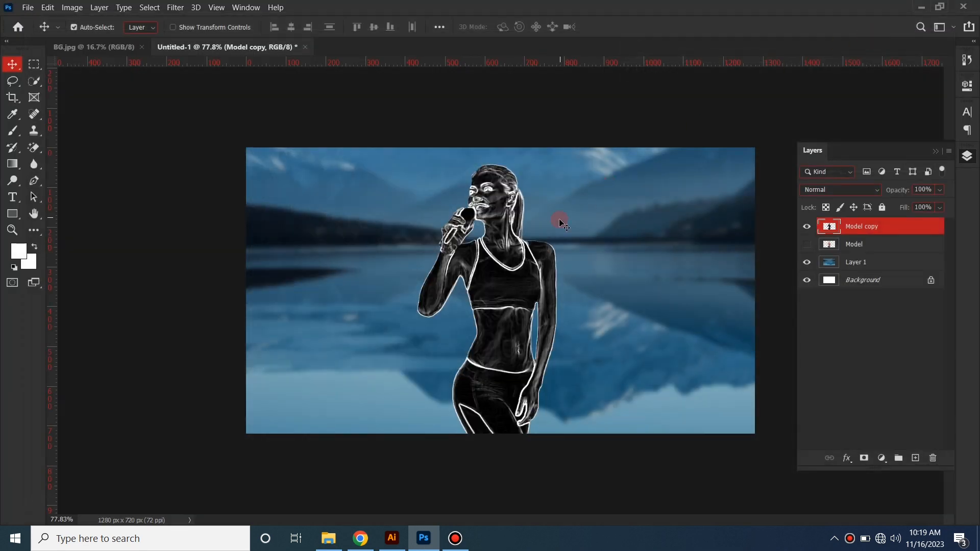
Set the Model copy layer's blend mode to Linear Dodge (Add), and show and select the original Model layer
click(837, 189)
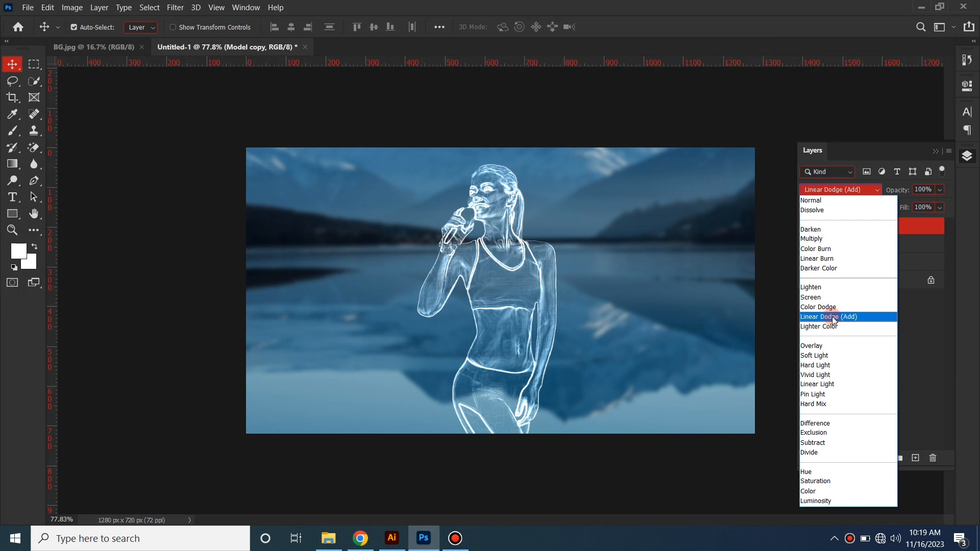
click(832, 317)
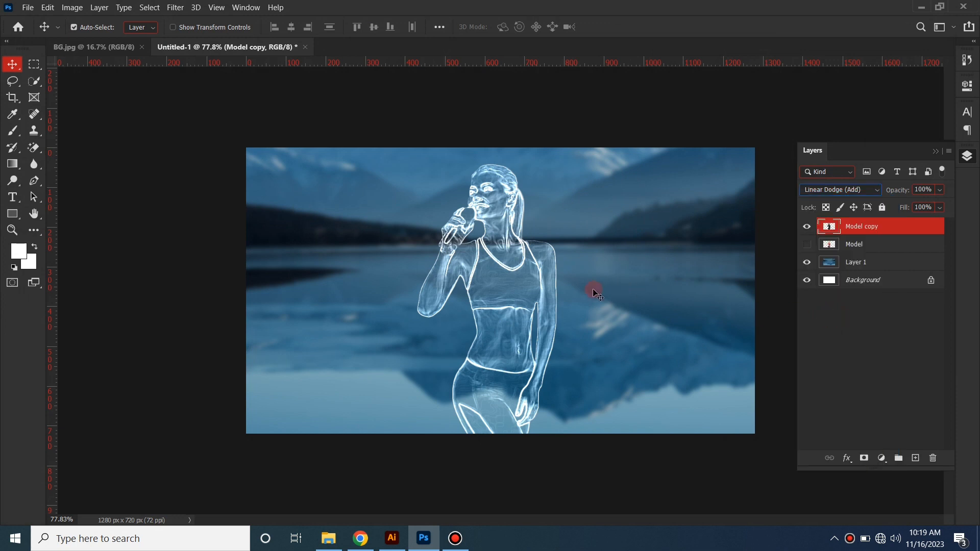
click(807, 244)
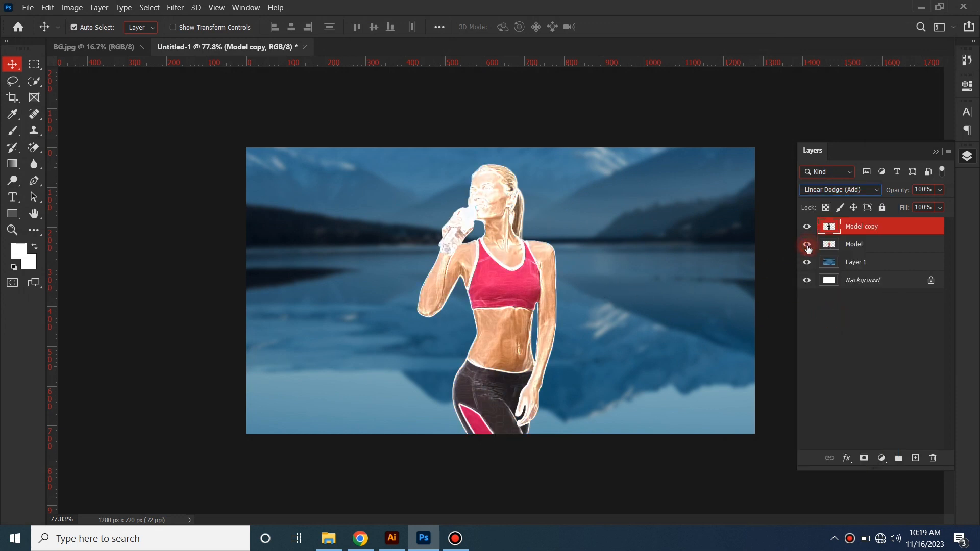
click(877, 246)
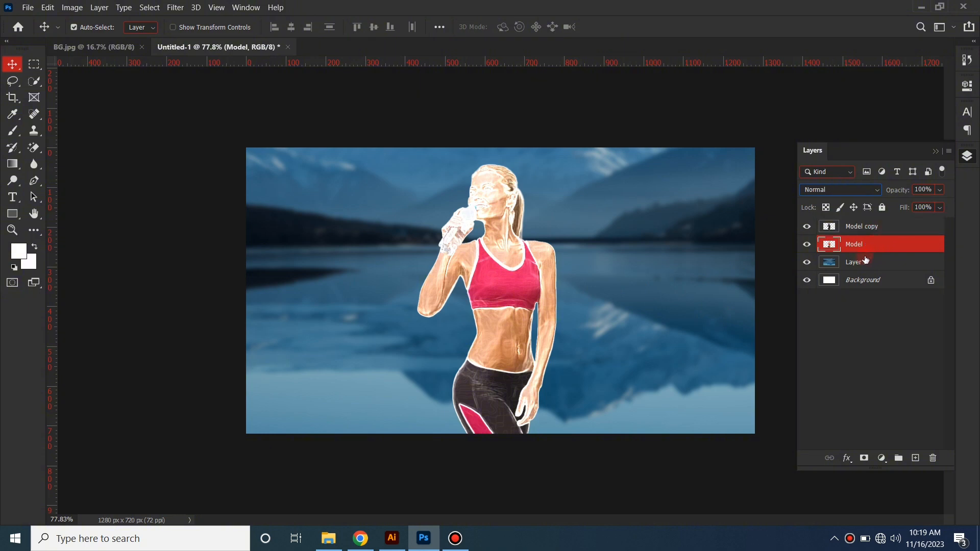
Add a layer mask to the Model layer and brush black over the forehead at 38% opacity
click(863, 459)
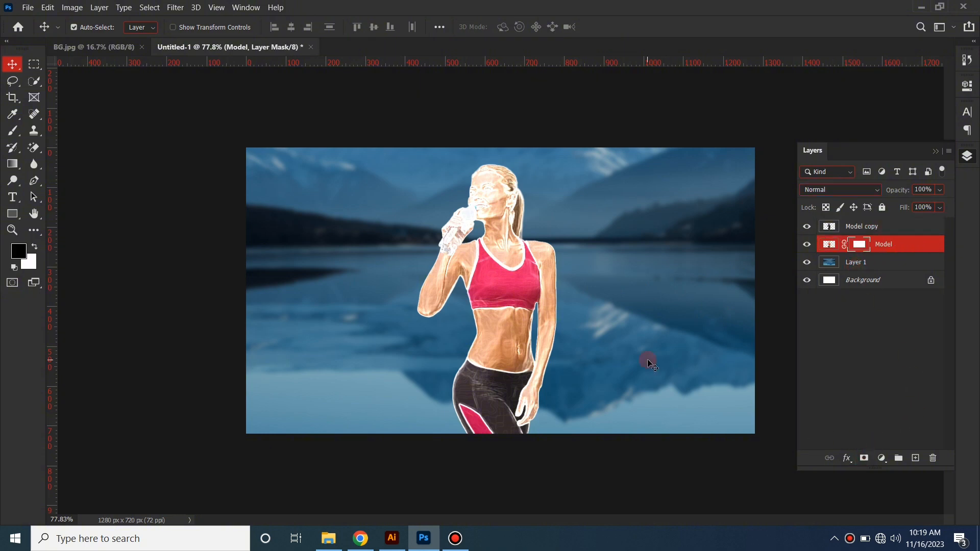
click(10, 135)
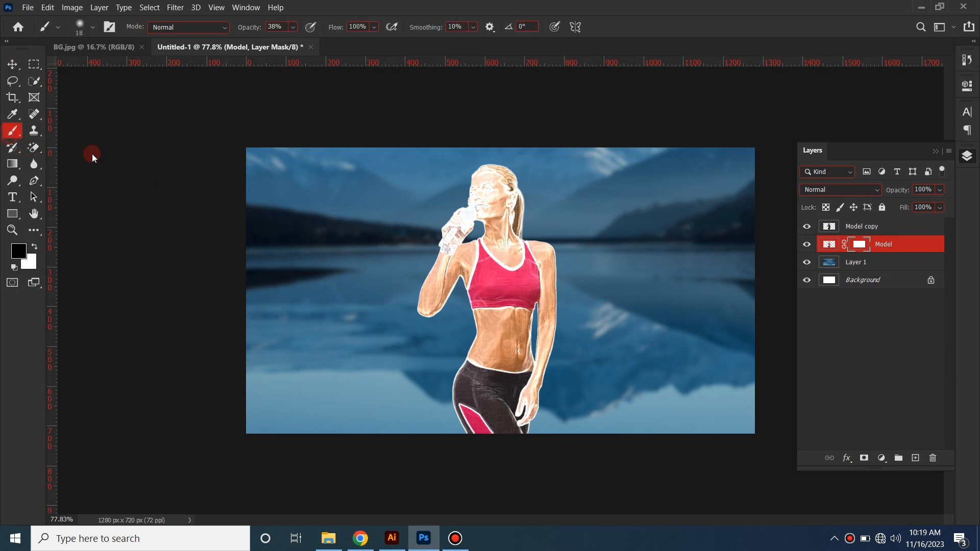
scroll(490, 220, up, 5)
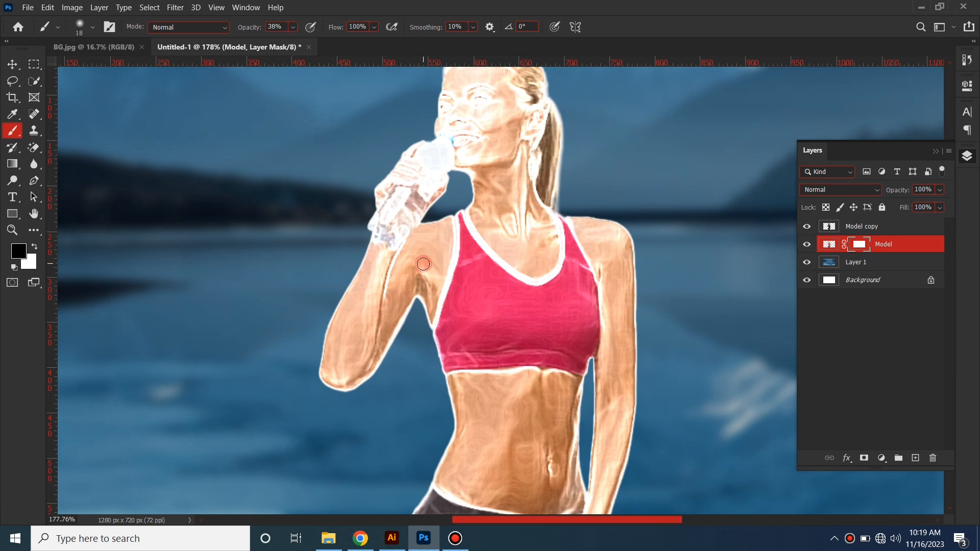
scroll(423, 264, up, 3)
drag(448, 273, 439, 364)
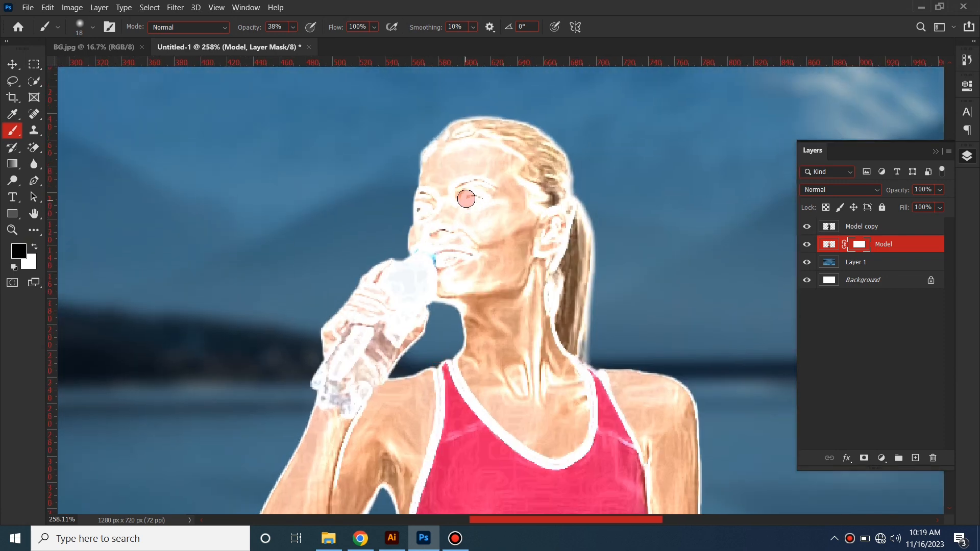
scroll(467, 199, up, 3)
alt+right_click(486, 159)
drag(468, 157, 503, 159)
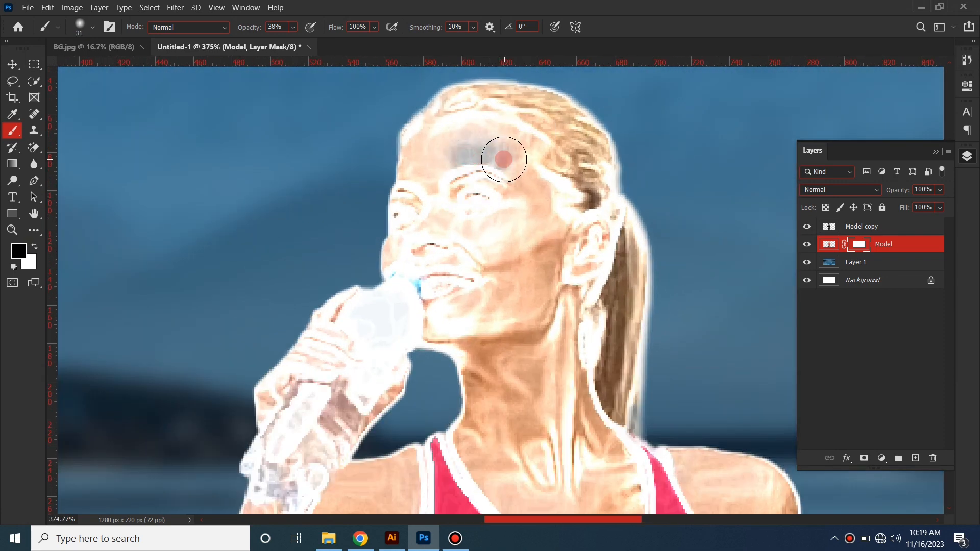
Set the brush to the Hard Round preset with 100% opacity
click(294, 27)
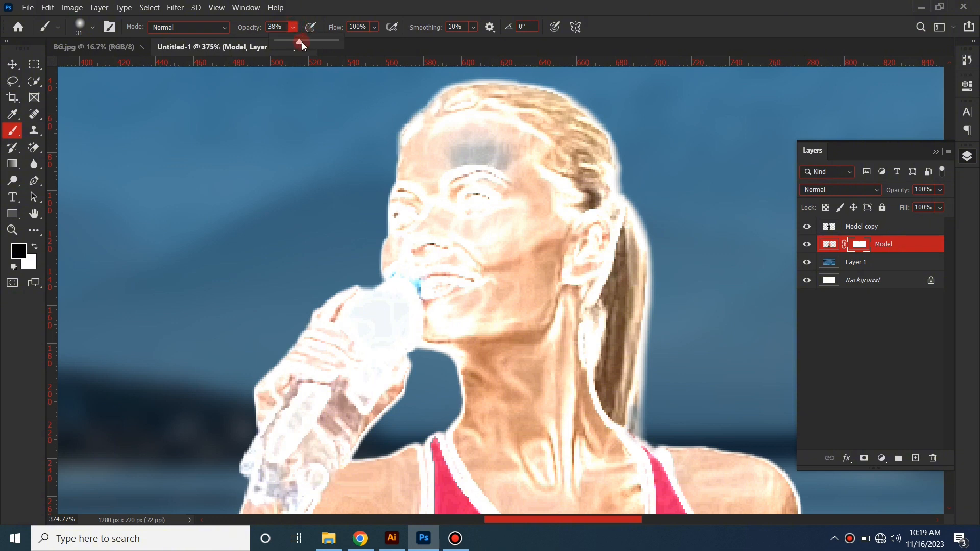
right_click(471, 174)
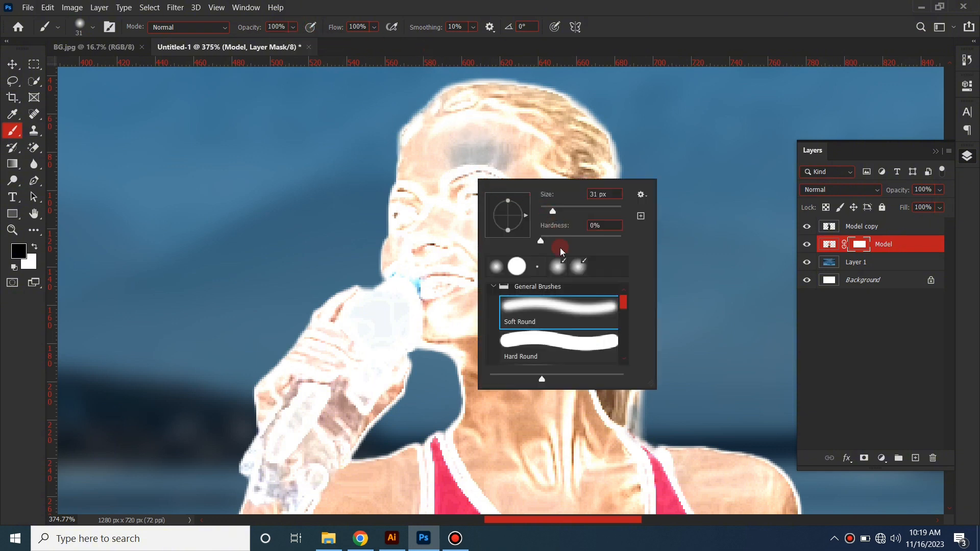
click(532, 344)
Paint black on the Model layer's mask to hide the skin of the face and neck
click(425, 198)
mouse_move(422, 175)
mouse_down()
mouse_move(412, 176)
mouse_move(466, 139)
mouse_move(492, 156)
mouse_move(525, 357)
mouse_move(493, 224)
mouse_move(456, 194)
mouse_move(469, 193)
mouse_move(488, 350)
mouse_move(467, 407)
mouse_move(492, 464)
mouse_move(486, 350)
mouse_move(456, 343)
mouse_move(452, 265)
mouse_move(408, 219)
mouse_move(442, 245)
mouse_move(515, 178)
mouse_move(548, 371)
mouse_up()
scroll(503, 143, up, 3)
key(bracketleft)
key(bracketleft)
key(bracketleft)
key(bracketleft)
mouse_move(553, 147)
mouse_down()
mouse_move(653, 336)
mouse_move(611, 390)
mouse_up()
mouse_move(608, 394)
mouse_down()
mouse_move(569, 188)
mouse_move(631, 416)
mouse_up()
drag(501, 350, 433, 150)
mouse_move(332, 196)
mouse_down()
mouse_move(368, 266)
mouse_move(534, 406)
mouse_move(556, 181)
mouse_move(586, 338)
mouse_move(472, 378)
mouse_move(357, 245)
mouse_move(583, 390)
mouse_move(520, 236)
mouse_move(537, 369)
mouse_move(449, 173)
mouse_up()
mouse_move(184, 217)
mouse_down()
mouse_move(307, 402)
mouse_move(312, 350)
mouse_up()
With a smaller brush of about 8 px, mask out the Model layer's skin around the bottle hand and along the top's neckline and strap
key(bracketleft)
key(bracketleft)
key(bracketleft)
key(bracketleft)
key(bracketleft)
key(bracketleft)
mouse_move(372, 212)
mouse_down()
mouse_move(365, 254)
mouse_move(305, 315)
mouse_move(284, 369)
mouse_up()
mouse_move(291, 93)
mouse_down()
mouse_move(239, 128)
mouse_move(275, 186)
mouse_move(201, 169)
mouse_move(179, 193)
mouse_move(148, 321)
mouse_up()
drag(171, 329, 212, 143)
mouse_move(174, 232)
mouse_down()
mouse_move(231, 276)
mouse_move(273, 265)
mouse_move(363, 191)
mouse_move(431, 164)
mouse_move(419, 340)
mouse_up()
drag(333, 383, 353, 240)
mouse_move(426, 217)
mouse_down()
mouse_move(368, 280)
mouse_move(337, 266)
mouse_up()
mouse_move(176, 108)
mouse_down()
mouse_move(270, 159)
mouse_move(216, 271)
mouse_up()
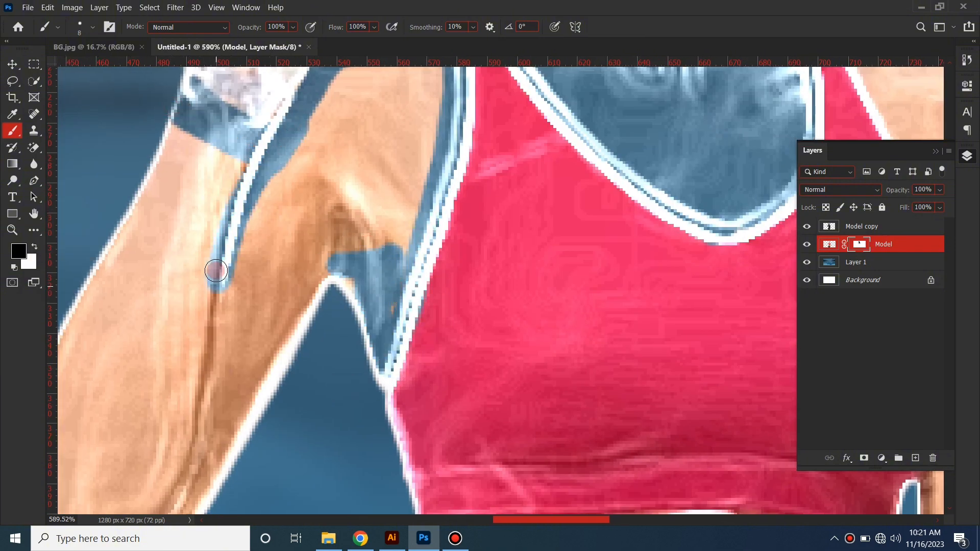
Mask out the skin of the raised arm on the Model layer using a slightly larger brush
key(bracketright)
key(bracketright)
key(bracketright)
mouse_move(175, 175)
mouse_down()
mouse_move(214, 282)
mouse_move(114, 391)
mouse_up()
drag(122, 372, 232, 201)
scroll(153, 309, down, 3)
mouse_move(172, 176)
mouse_down()
mouse_move(115, 311)
mouse_move(288, 156)
mouse_move(240, 333)
mouse_up()
mouse_move(267, 359)
mouse_down()
mouse_move(278, 321)
mouse_move(357, 214)
mouse_move(301, 219)
mouse_up()
Mask out the Model layer's bare midriff, tracing its edges first and filling the interior with a larger brush
drag(562, 189, 389, 243)
mouse_move(500, 229)
mouse_down()
mouse_move(541, 283)
mouse_move(589, 315)
mouse_move(587, 438)
mouse_up()
mouse_move(586, 401)
mouse_down()
mouse_move(545, 169)
mouse_move(525, 446)
mouse_move(571, 391)
mouse_up()
drag(565, 360, 571, 157)
drag(541, 260, 534, 410)
mouse_move(534, 411)
mouse_down()
mouse_move(525, 255)
mouse_move(478, 250)
mouse_up()
mouse_move(479, 250)
mouse_down()
mouse_move(449, 153)
mouse_move(158, 153)
mouse_move(179, 167)
mouse_move(451, 139)
mouse_up()
key(bracketright)
key(bracketright)
key(bracketright)
key(bracketright)
key(bracketright)
key(bracketright)
key(bracketright)
key(bracketright)
key(bracketright)
key(bracketright)
mouse_move(238, 284)
mouse_down()
mouse_move(412, 337)
mouse_move(414, 354)
mouse_move(227, 333)
mouse_up()
drag(520, 359, 392, 127)
Reduce the brush size and mask out the skin of the lowered arm on the Model layer
key(bracketleft)
key(bracketleft)
key(bracketleft)
key(bracketleft)
key(bracketleft)
key(bracketleft)
key(bracketleft)
key(bracketleft)
key(bracketleft)
key(bracketleft)
key(bracketleft)
drag(411, 204, 359, 427)
drag(389, 240, 329, 341)
drag(403, 343, 426, 203)
Mask out the lowered hand and its fingers beside the leggings on the Model layer with a fine brush
scroll(332, 255, up, 3)
key(bracketleft)
key(bracketleft)
key(bracketleft)
key(bracketleft)
key(bracketleft)
mouse_move(330, 175)
mouse_down()
mouse_move(274, 341)
mouse_move(378, 295)
mouse_move(301, 430)
mouse_move(401, 394)
mouse_move(453, 327)
mouse_move(393, 383)
mouse_move(411, 264)
mouse_move(395, 143)
mouse_up()
scroll(375, 171, down, 8)
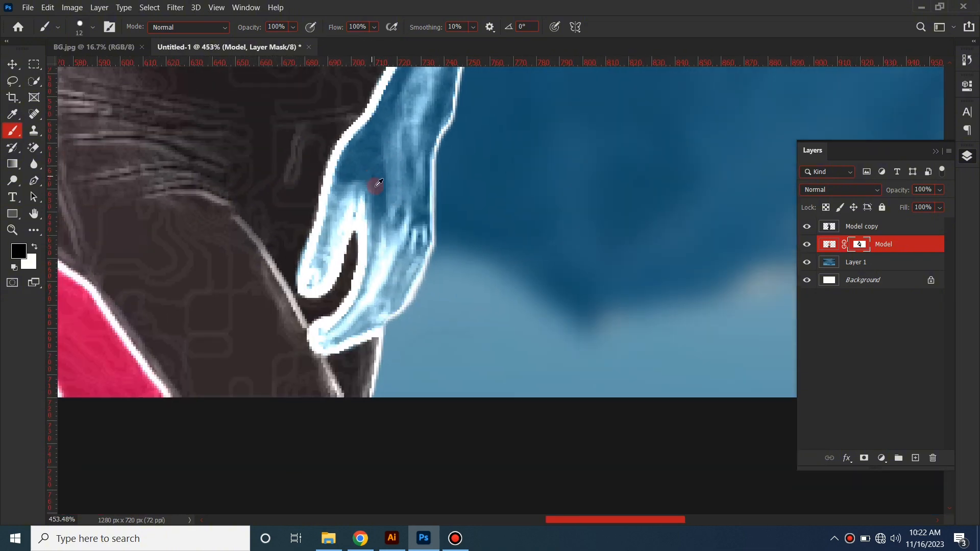
drag(380, 176, 404, 277)
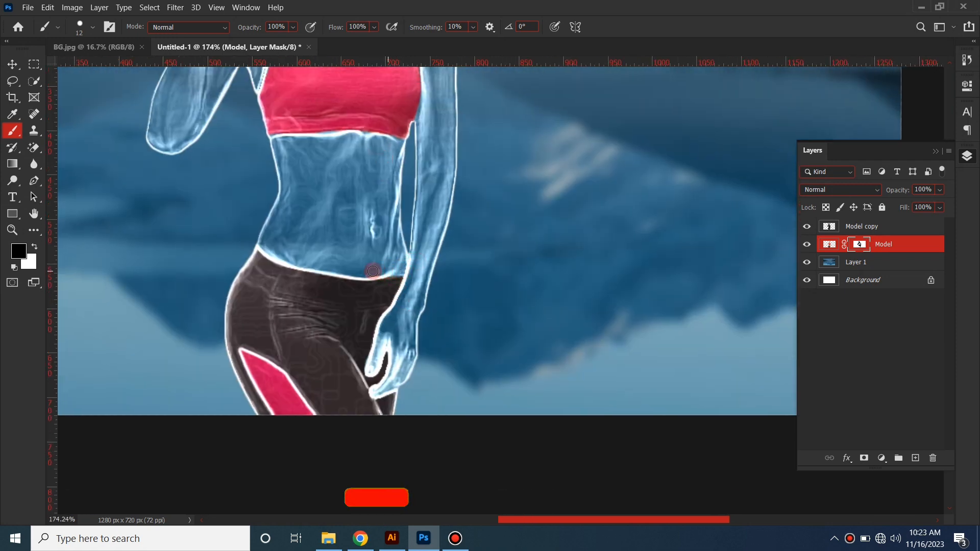
scroll(409, 270, down, 4)
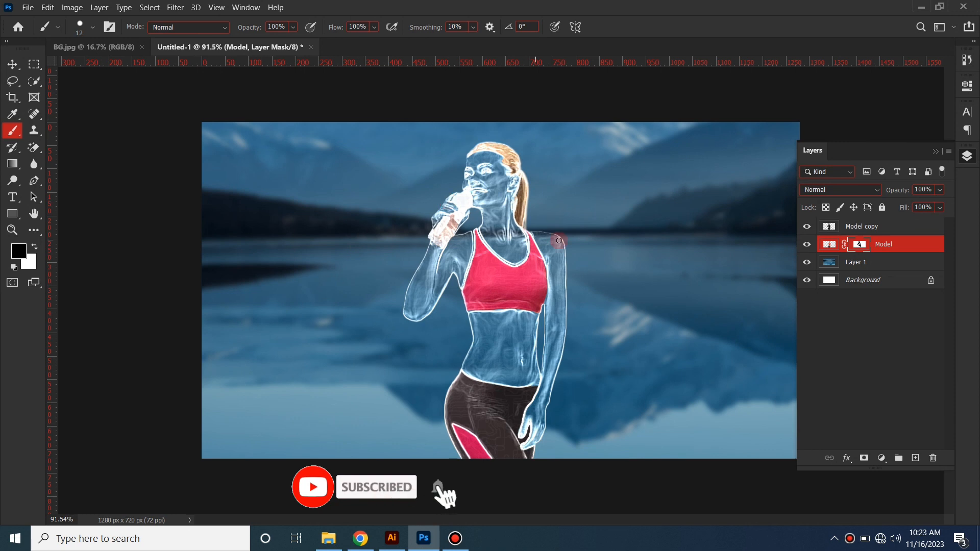
Add a layer mask to the Model copy layer
click(890, 228)
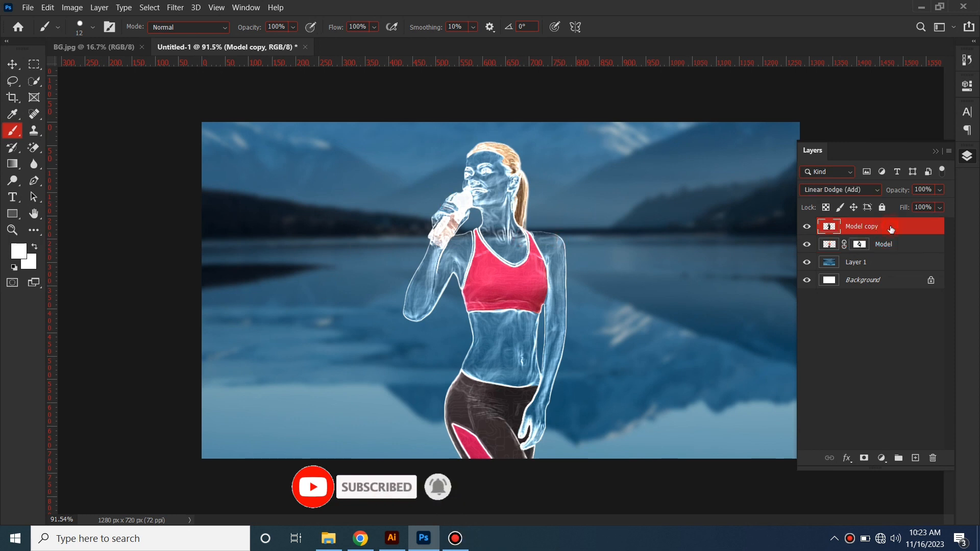
click(865, 459)
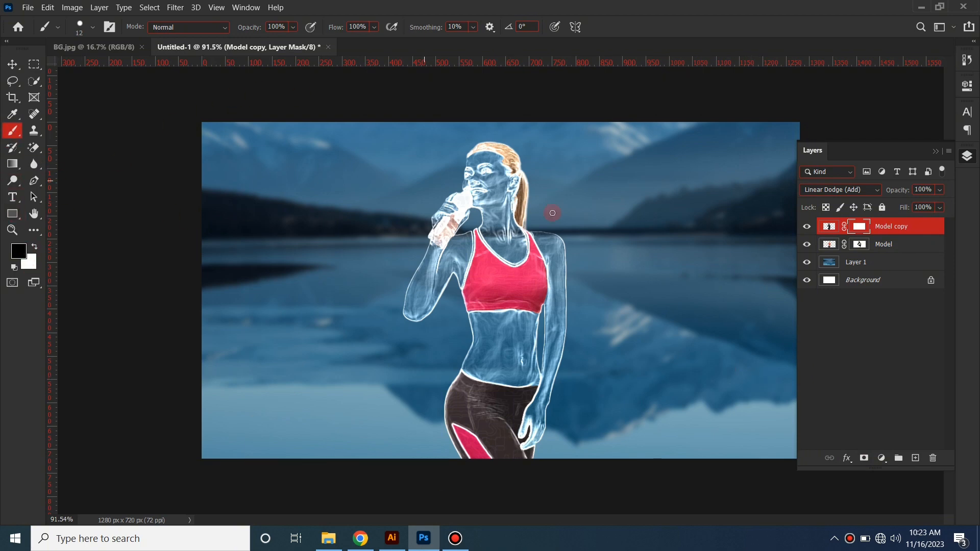
scroll(440, 212, up, 5)
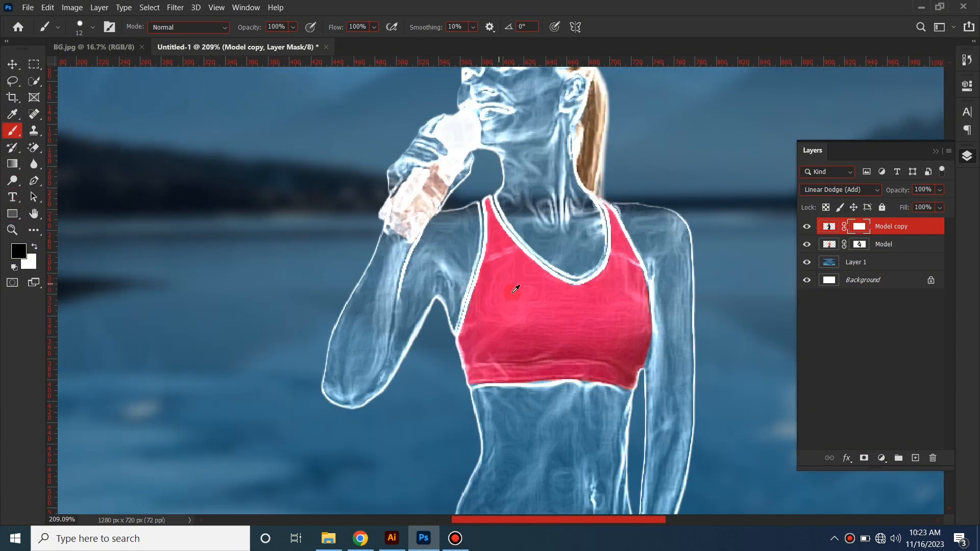
scroll(513, 293, up, 3)
drag(519, 376, 455, 97)
drag(494, 339, 472, 244)
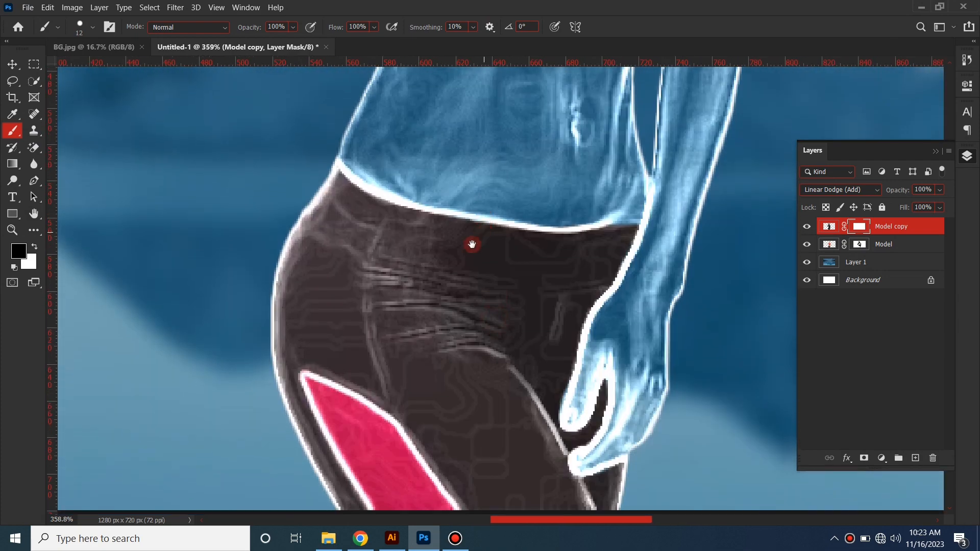
alt+right_click(446, 319)
drag(473, 329, 490, 330)
mouse_move(398, 320)
mouse_down()
mouse_move(467, 426)
mouse_move(491, 398)
mouse_move(517, 508)
mouse_move(404, 432)
mouse_move(406, 494)
mouse_move(358, 387)
mouse_move(375, 486)
mouse_move(354, 439)
mouse_move(370, 504)
mouse_move(289, 254)
mouse_move(315, 212)
mouse_move(387, 294)
mouse_move(544, 529)
mouse_move(639, 507)
mouse_move(569, 520)
mouse_move(519, 420)
mouse_move(304, 181)
mouse_move(392, 239)
mouse_move(479, 255)
mouse_move(367, 247)
mouse_move(366, 236)
mouse_move(318, 210)
mouse_move(434, 248)
mouse_move(423, 266)
mouse_move(326, 208)
mouse_up()
key(ctrl+z)
key(ctrl+z)
Paint black on the Model copy mask with a 14 px brush to remove the glowing lines from the leggings
scroll(511, 293, up, 2)
key(bracketleft)
key(bracketleft)
key(bracketleft)
key(bracketleft)
key(bracketleft)
key(bracketleft)
key(bracketleft)
key(bracketleft)
key(bracketleft)
key(bracketleft)
mouse_move(583, 229)
mouse_down()
mouse_move(520, 390)
mouse_move(629, 287)
mouse_move(531, 474)
mouse_move(434, 234)
mouse_up()
mouse_move(488, 281)
mouse_down()
mouse_move(566, 379)
mouse_move(492, 258)
mouse_up()
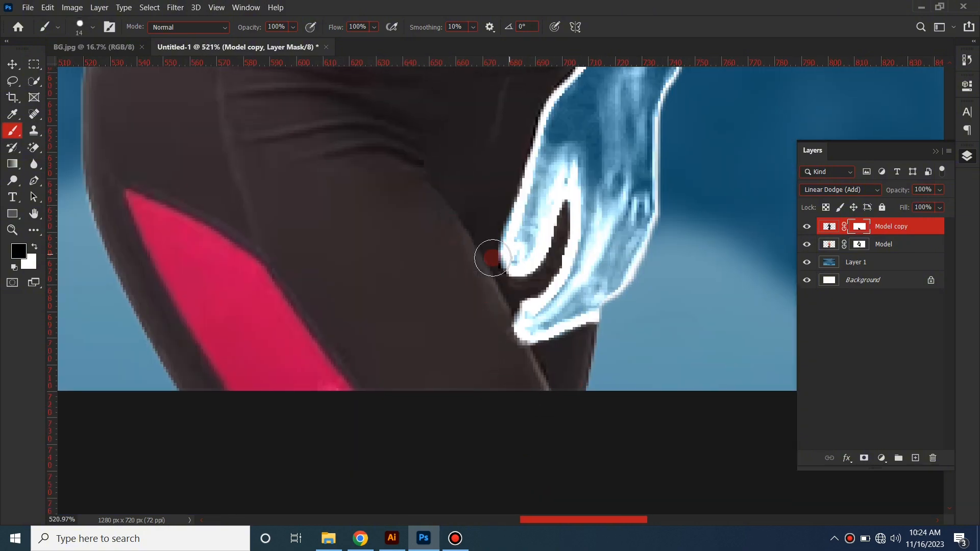
Paint the Model copy mask over the sports top's lower band and side edge to remove the glowing lines there
scroll(490, 260, down, 6)
scroll(377, 204, up, 5)
drag(252, 401, 586, 398)
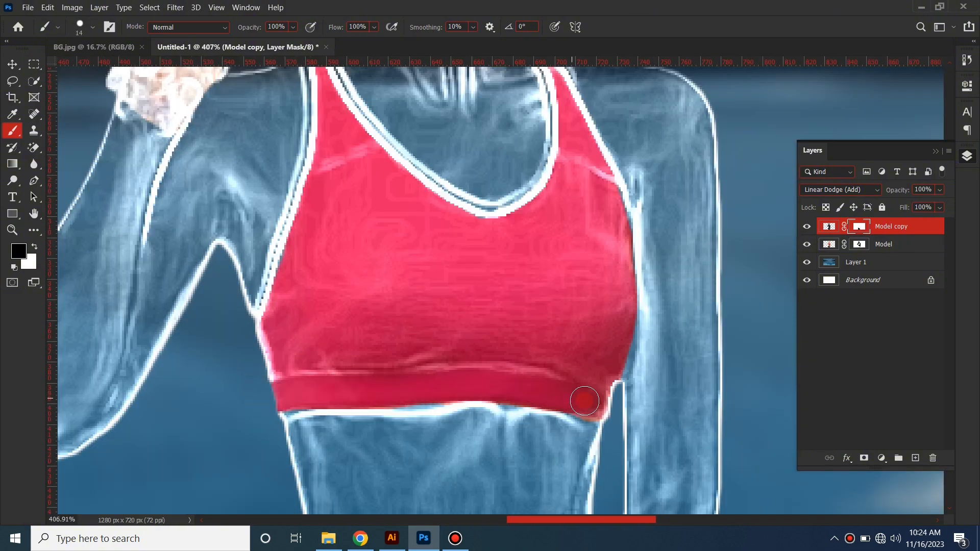
mouse_move(274, 401)
mouse_down()
mouse_move(272, 335)
mouse_move(287, 277)
mouse_up()
mouse_move(305, 232)
mouse_down()
mouse_move(276, 367)
mouse_move(292, 193)
mouse_move(427, 350)
mouse_move(497, 346)
mouse_move(449, 366)
mouse_move(526, 340)
mouse_up()
key(ctrl+z)
drag(447, 323, 310, 410)
mouse_move(383, 423)
mouse_down()
mouse_move(404, 358)
mouse_move(400, 319)
mouse_move(440, 389)
mouse_up()
Clear the glow from the top's straps with an 8 px brush and from the rest of its fabric with a 39 px brush
alt+right_click(400, 319)
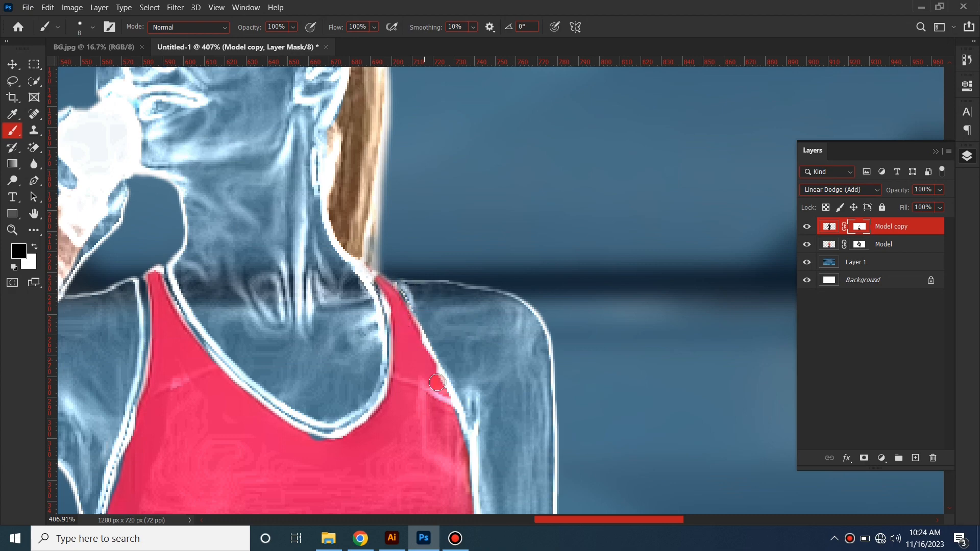
drag(450, 444, 403, 257)
mouse_move(409, 250)
mouse_down()
mouse_move(417, 310)
mouse_move(398, 369)
mouse_move(401, 327)
mouse_up()
alt+right_click(375, 250)
mouse_move(378, 235)
mouse_down()
mouse_move(379, 338)
mouse_move(332, 387)
mouse_move(210, 339)
mouse_move(230, 309)
mouse_move(122, 382)
mouse_up()
mouse_move(121, 383)
mouse_down()
mouse_move(284, 335)
mouse_move(352, 332)
mouse_up()
scroll(312, 313, down, 4)
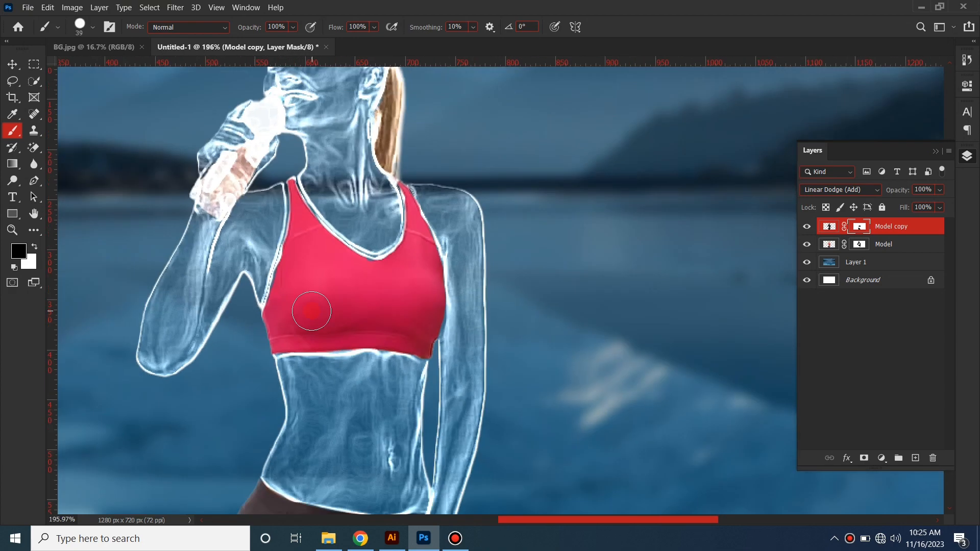
Paint the Model copy mask over the water bottle with a 9 px brush to remove its glowing lines
scroll(227, 185, up, 5)
drag(211, 182, 206, 207)
alt+right_click(194, 202)
mouse_move(180, 198)
mouse_down()
mouse_move(154, 187)
mouse_move(140, 219)
mouse_move(218, 214)
mouse_up()
alt+right_click(168, 198)
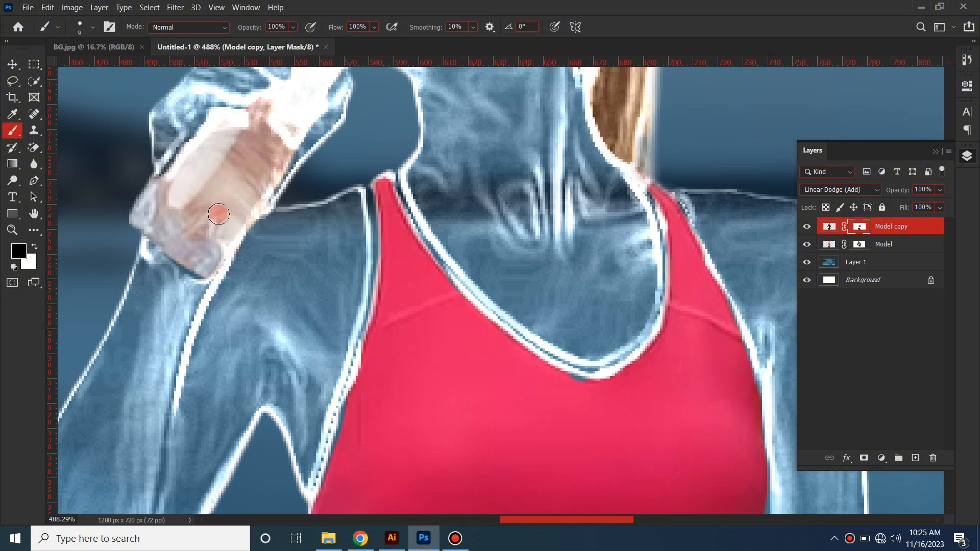
drag(267, 181, 208, 288)
mouse_move(254, 202)
mouse_down()
mouse_move(157, 235)
mouse_move(116, 281)
mouse_up()
mouse_move(228, 223)
mouse_down()
mouse_move(186, 303)
mouse_move(159, 390)
mouse_up()
drag(146, 299, 161, 292)
mouse_move(236, 175)
mouse_down()
mouse_move(209, 263)
mouse_move(151, 212)
mouse_up()
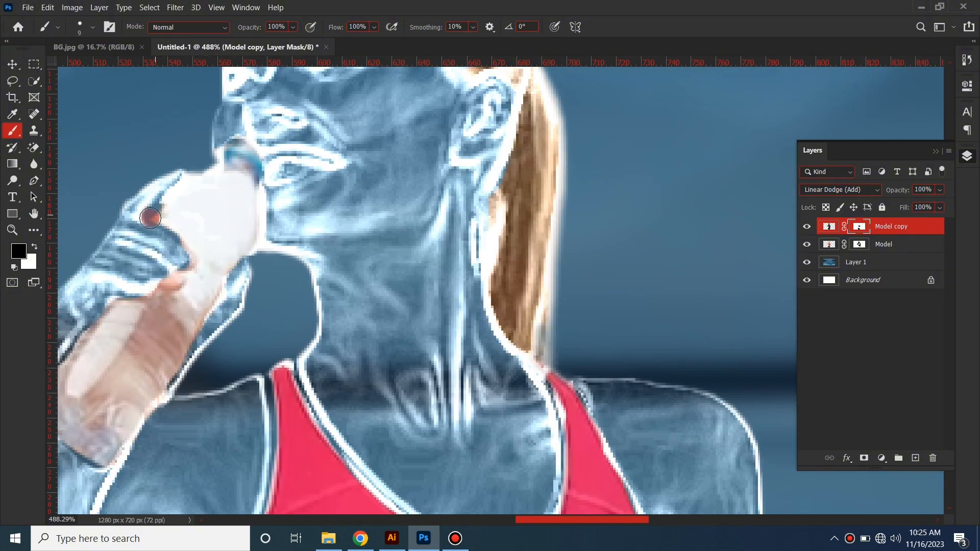
key(ctrl+z)
mouse_move(218, 271)
mouse_down()
mouse_move(236, 249)
mouse_move(237, 157)
mouse_move(249, 162)
mouse_move(233, 214)
mouse_move(202, 188)
mouse_move(169, 214)
mouse_move(200, 245)
mouse_move(215, 207)
mouse_up()
Paint the Model copy mask over the hair and ponytail to restore their natural look without the glowing edges
drag(372, 211, 312, 436)
mouse_move(183, 195)
mouse_down()
mouse_move(326, 131)
mouse_move(364, 190)
mouse_move(367, 182)
mouse_up()
mouse_move(403, 237)
mouse_down()
mouse_move(358, 135)
mouse_move(408, 253)
mouse_move(404, 328)
mouse_up()
scroll(405, 328, down, 3)
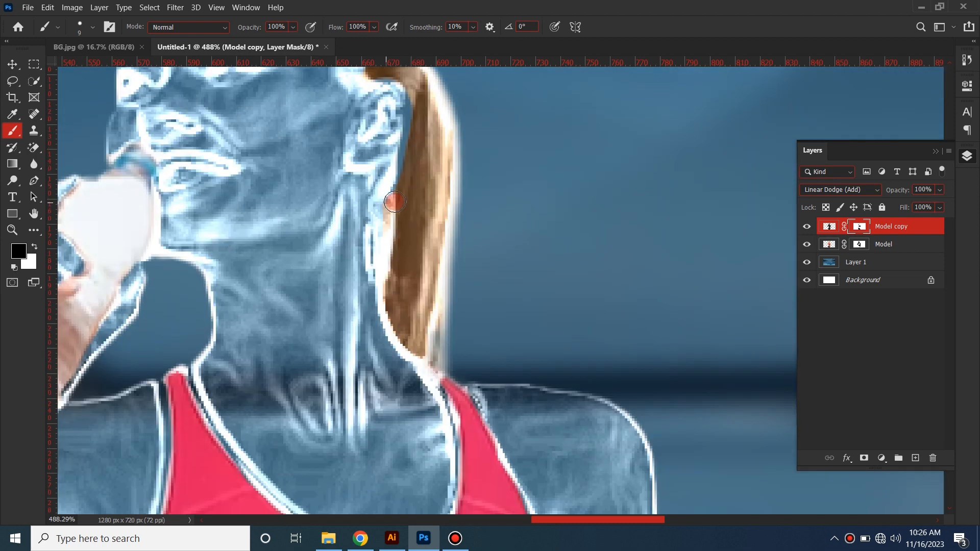
mouse_move(392, 202)
mouse_down()
mouse_move(391, 294)
mouse_move(432, 364)
mouse_up()
alt+right_click(438, 313)
mouse_move(438, 313)
mouse_down()
mouse_move(427, 238)
mouse_move(437, 138)
mouse_up()
drag(439, 142, 450, 340)
mouse_move(443, 301)
mouse_down()
mouse_move(400, 164)
mouse_move(384, 199)
mouse_up()
scroll(377, 217, down, 10)
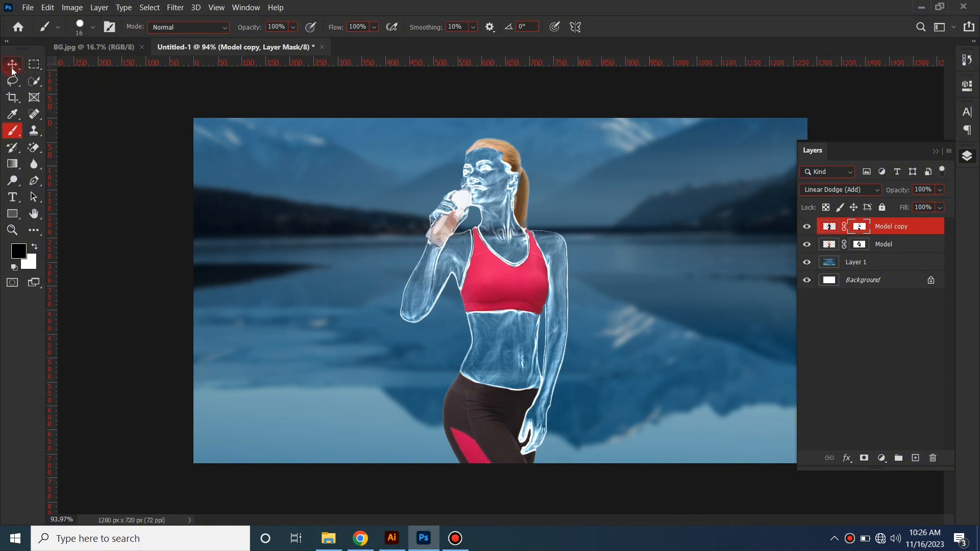
Add a Levels adjustment clipped to the Model copy layer with shadows at 0 and midtones at 0.75
click(12, 66)
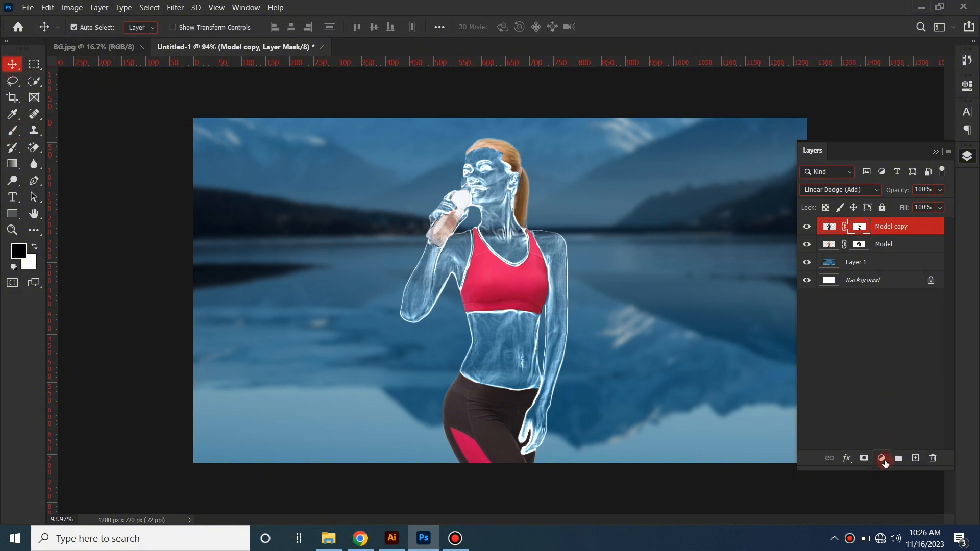
click(882, 458)
click(898, 287)
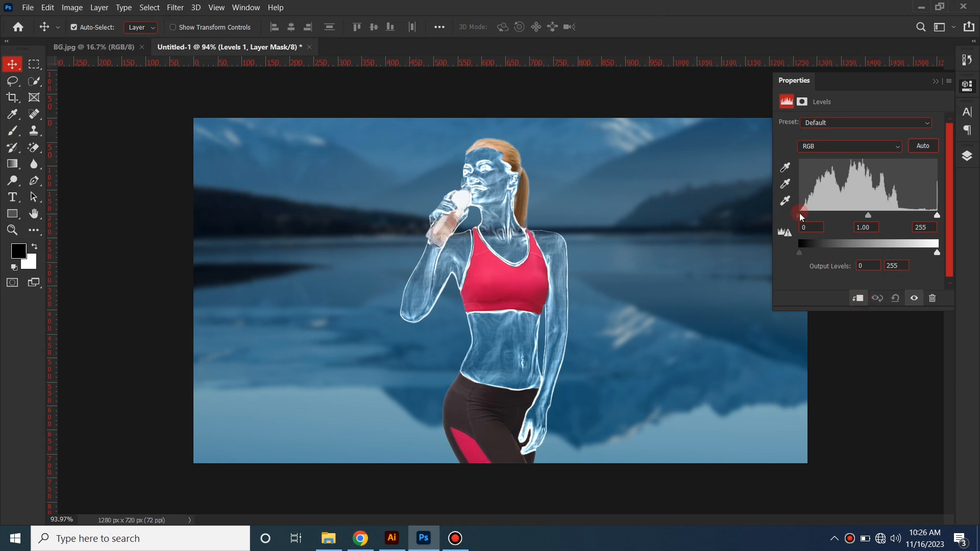
drag(807, 218, 812, 217)
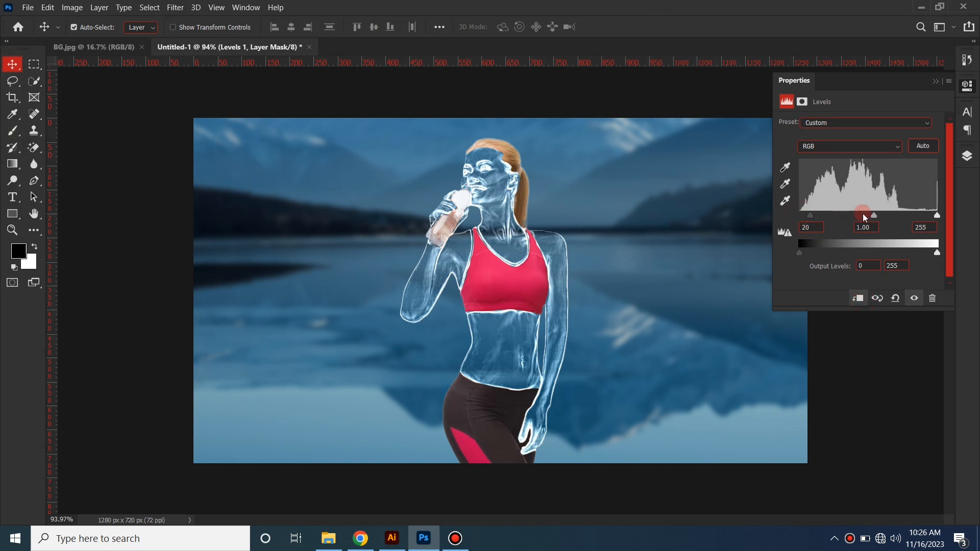
drag(876, 219, 891, 221)
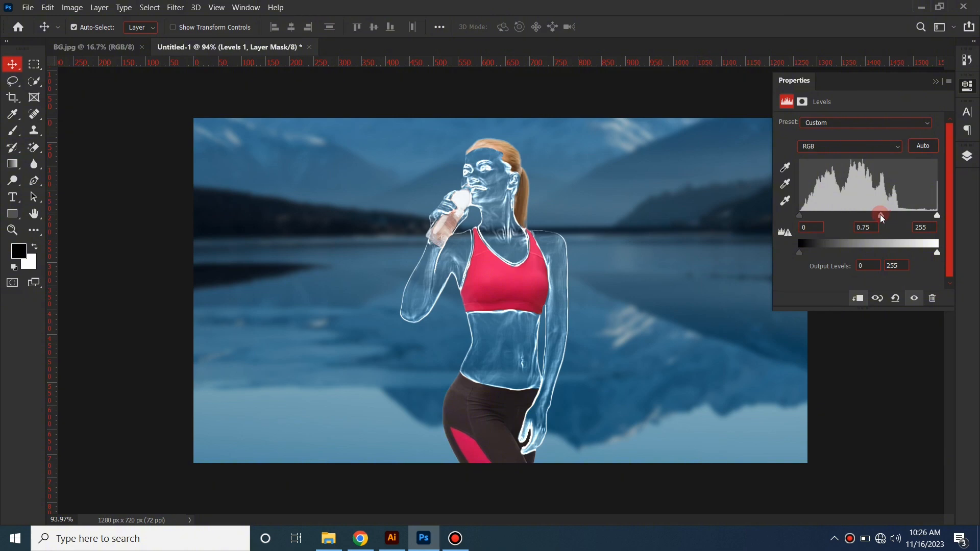
Compare the image with the Levels 1 adjustment hidden and shown, and deselect all layers
click(969, 160)
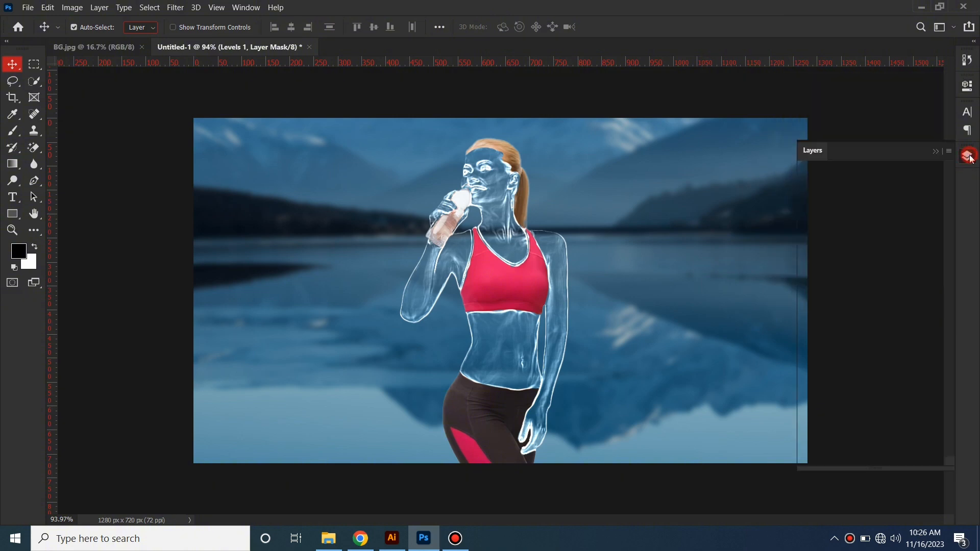
click(807, 228)
click(807, 228)
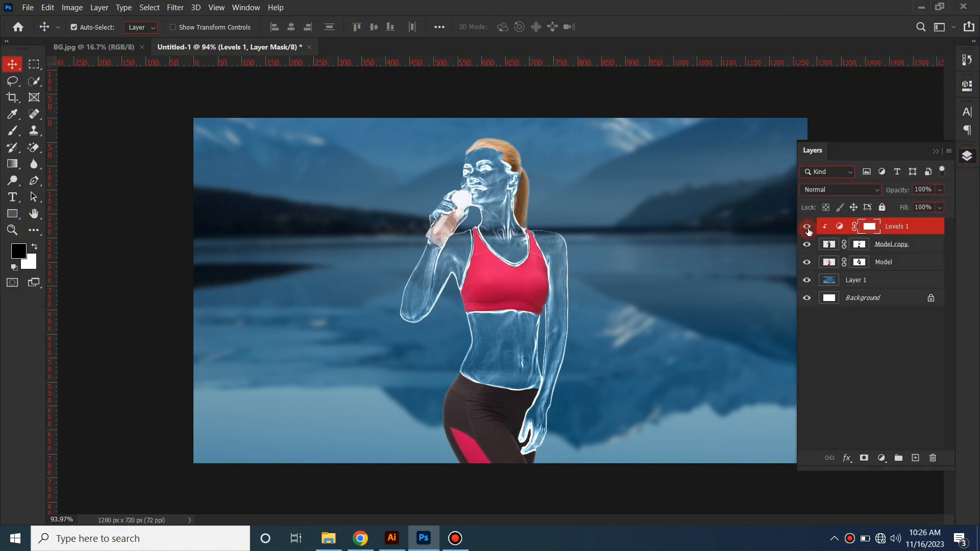
click(887, 372)
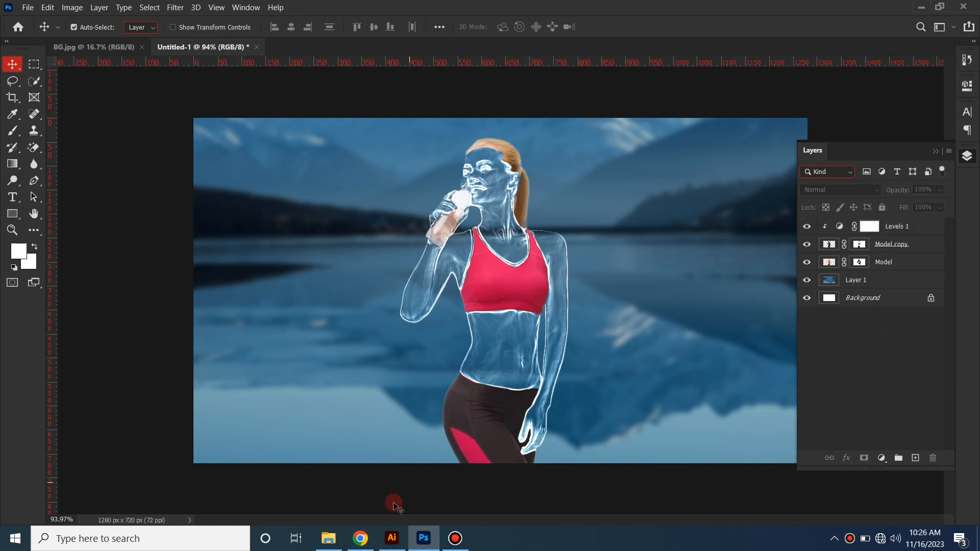
Place the Water image from New folder into the document, enlarge it to about 476%, and position the splash around the model
click(328, 539)
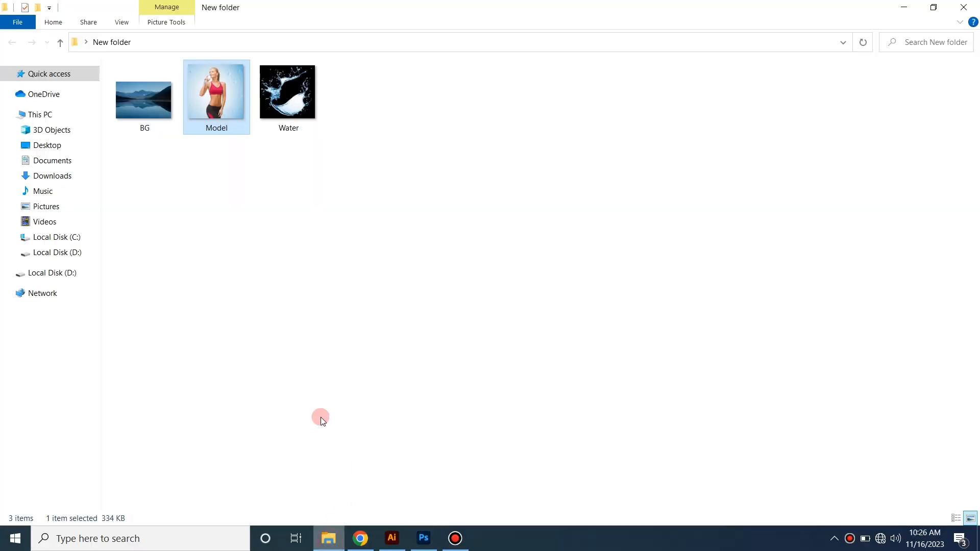
drag(301, 127, 497, 333)
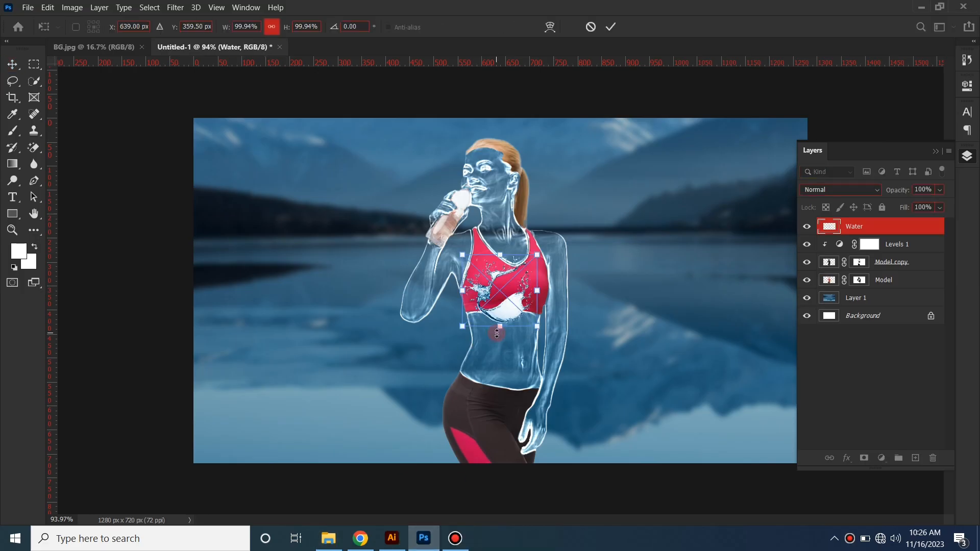
drag(503, 253, 582, 102)
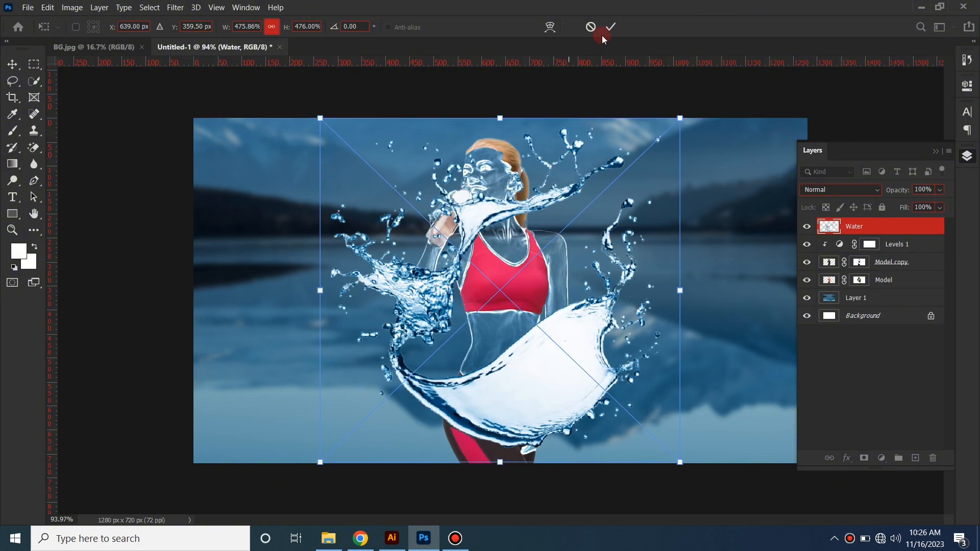
click(611, 25)
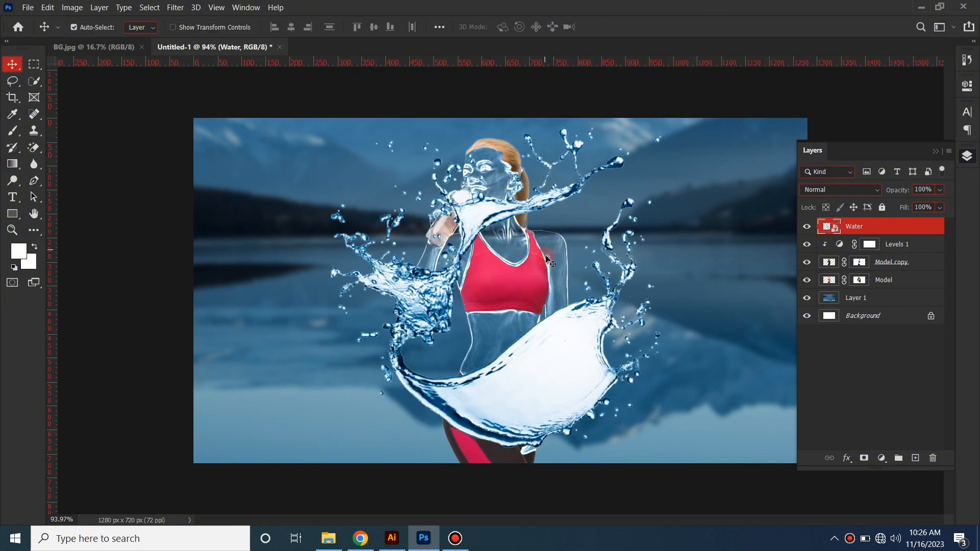
drag(578, 380, 568, 386)
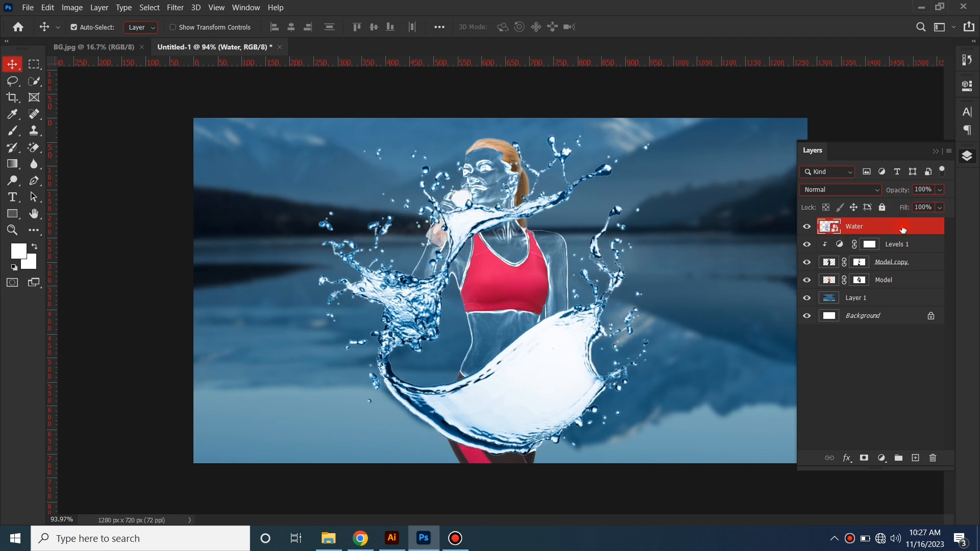
Move the Water layer directly below the Model layer and set its blend mode to Divide
drag(902, 231, 892, 290)
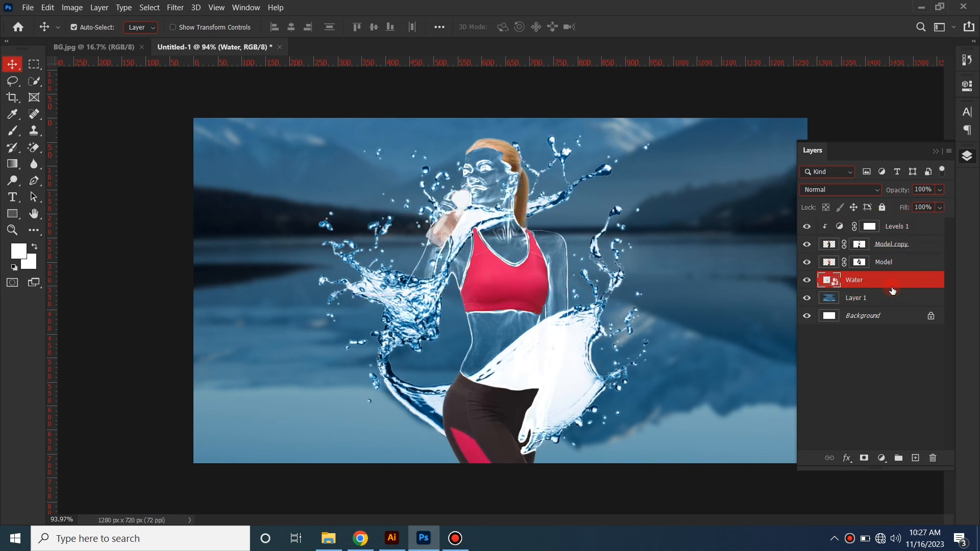
click(825, 191)
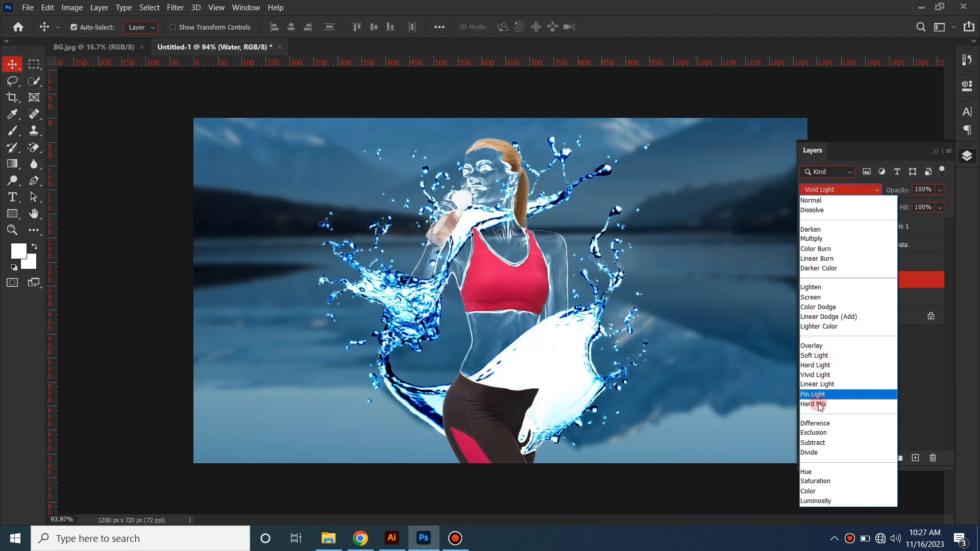
click(805, 453)
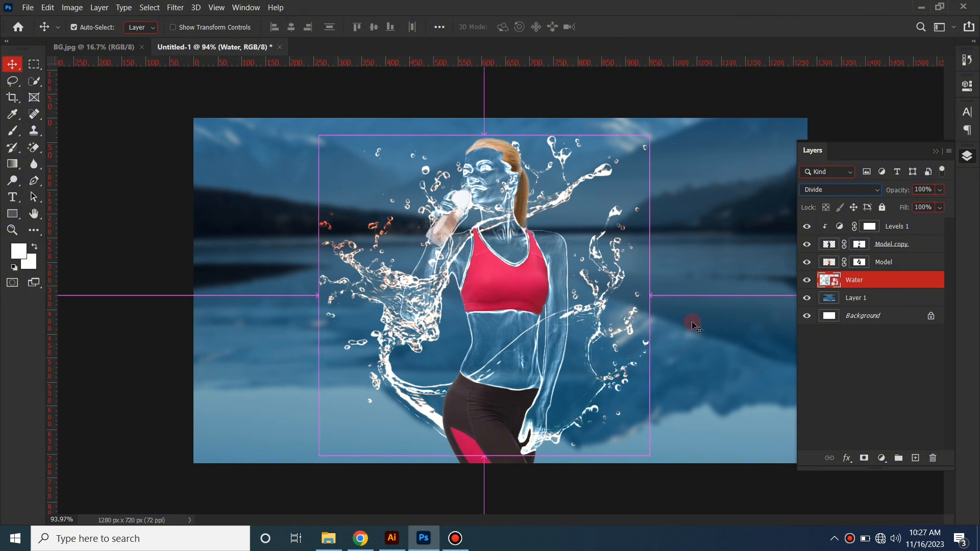
Scale the Water layer down proportionally to 435.75% with Free Transform
key(ctrl+t)
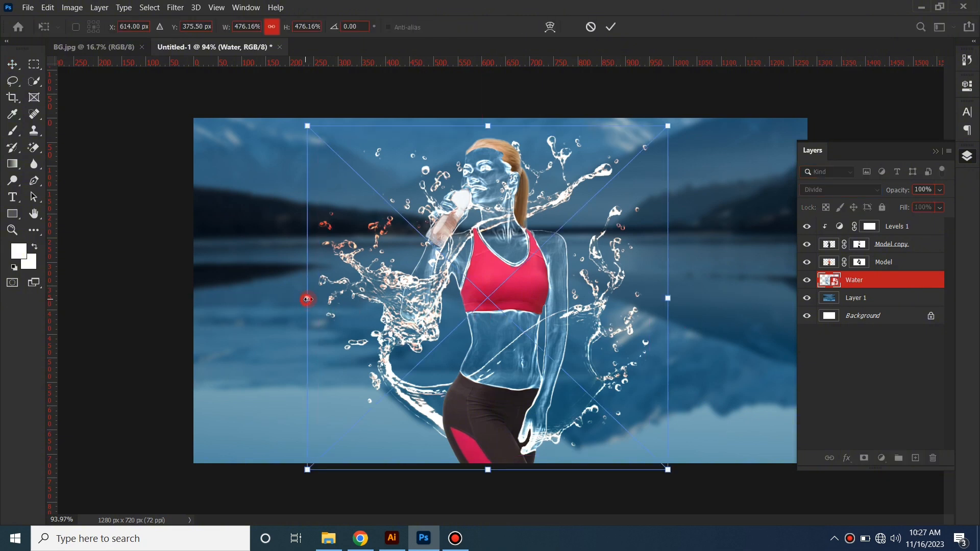
drag(307, 302, 321, 300)
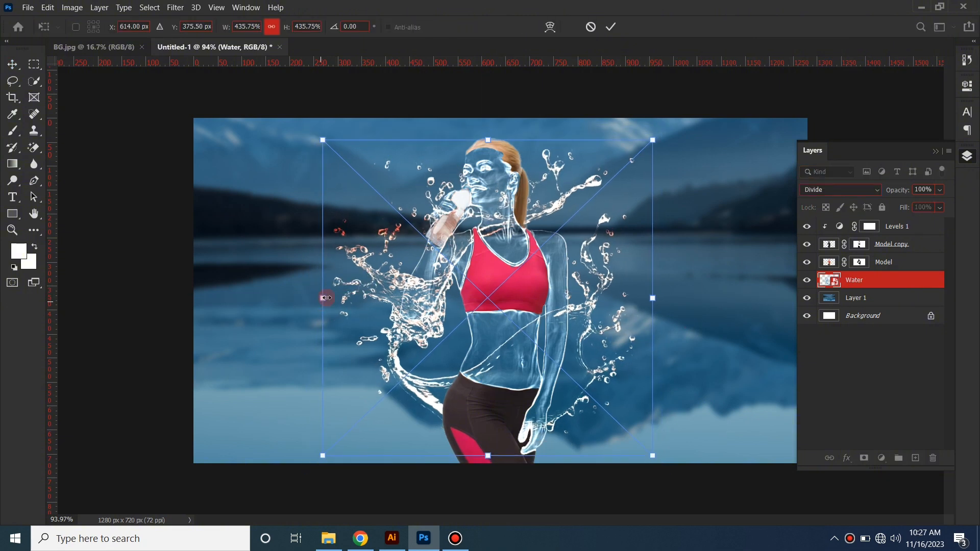
click(611, 28)
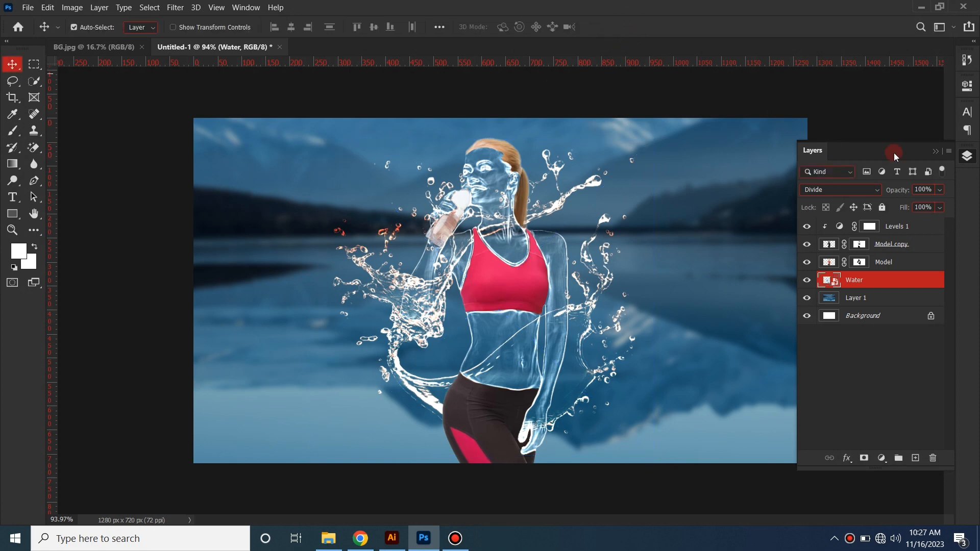
Add a mask to the Water layer and paint out the splash over the model's arms, neck and waist with a 33 px black brush
click(863, 458)
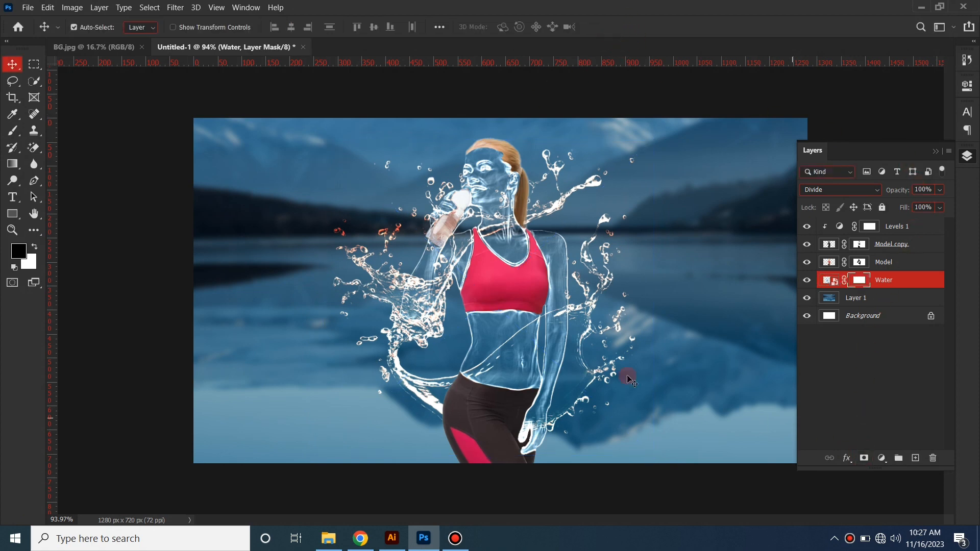
click(12, 131)
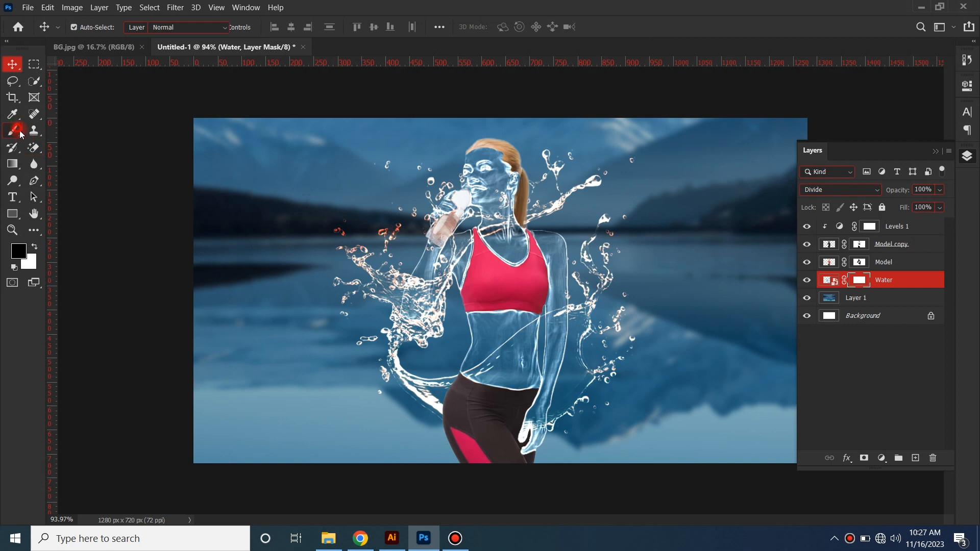
mouse_move(432, 284)
mouse_down()
mouse_move(415, 291)
mouse_move(415, 316)
mouse_up()
scroll(415, 318, up, 5)
mouse_move(409, 234)
mouse_down()
mouse_move(402, 304)
mouse_move(394, 304)
mouse_up()
scroll(403, 296, down, 4)
mouse_move(477, 172)
mouse_down()
mouse_move(489, 227)
mouse_move(518, 239)
mouse_move(465, 157)
mouse_move(502, 207)
mouse_move(450, 255)
mouse_move(457, 230)
mouse_move(413, 300)
mouse_up()
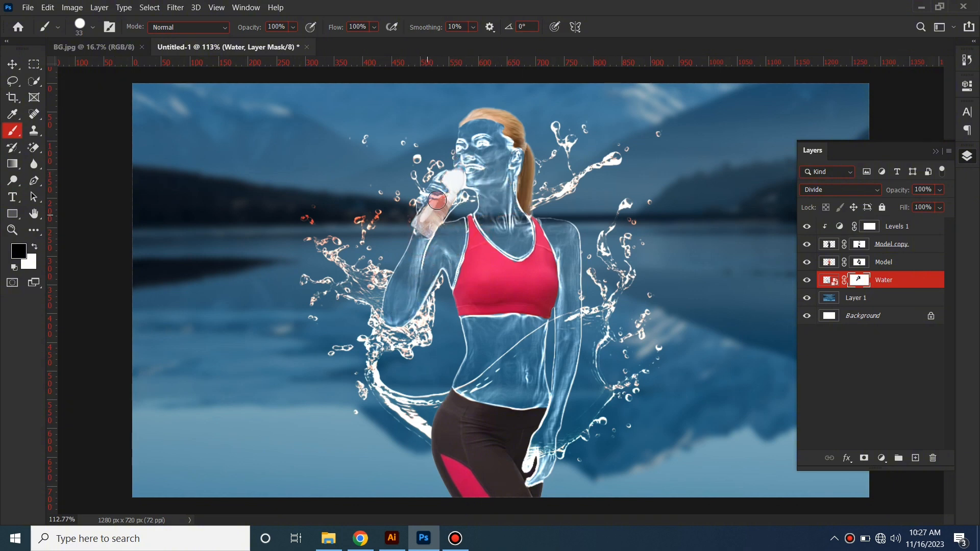
mouse_move(504, 388)
mouse_down()
mouse_move(575, 309)
mouse_move(556, 329)
mouse_move(536, 327)
mouse_move(466, 397)
mouse_up()
scroll(467, 397, down, 3)
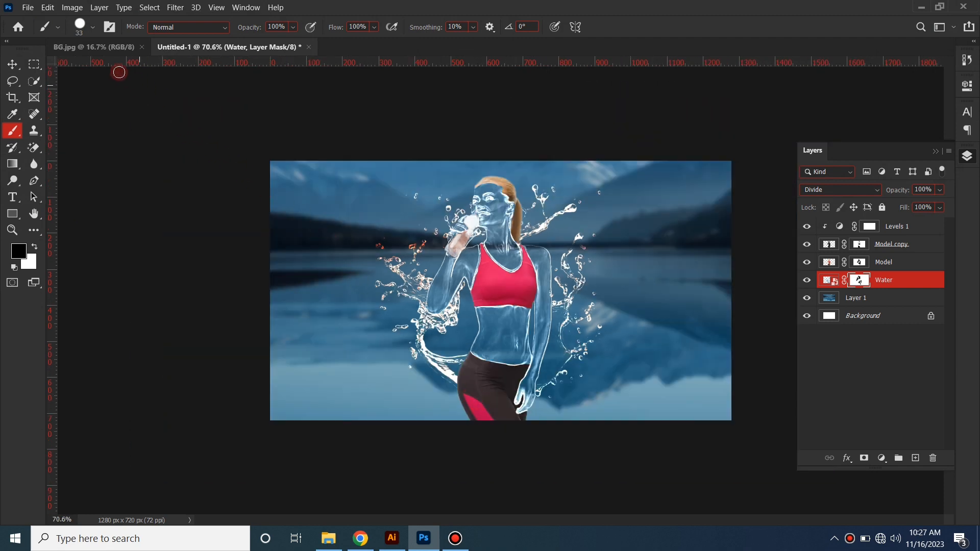
Deselect all layers and stamp the visible artwork into a new merged layer on top
click(21, 65)
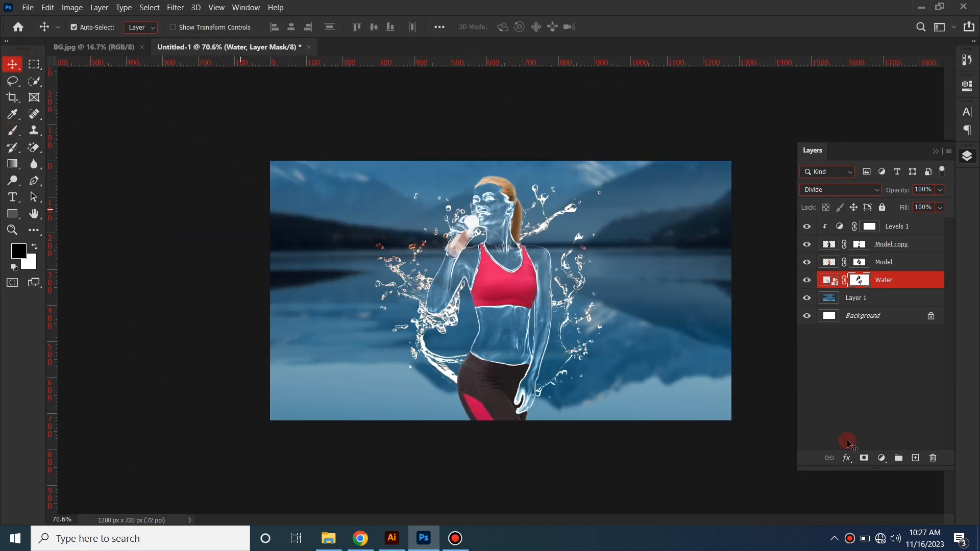
click(881, 377)
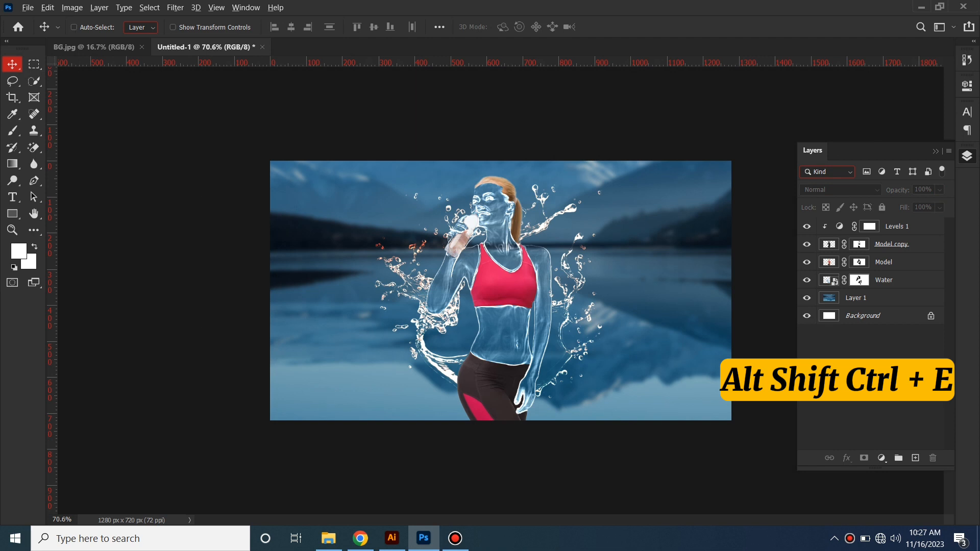
key(ctrl+shift+alt+e)
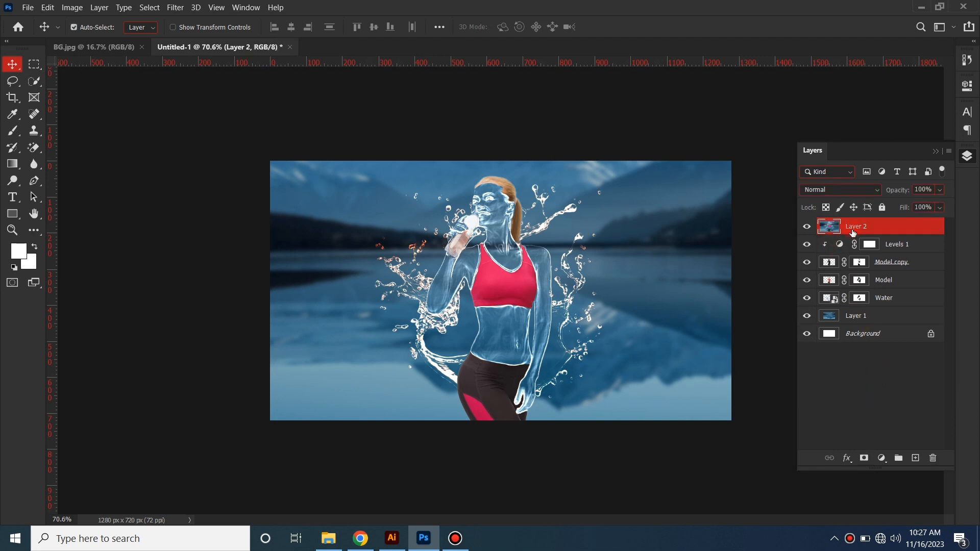
Open the merged layer in the Camera Raw Filter and set Temperature to -9 and Saturation to +34
click(184, 6)
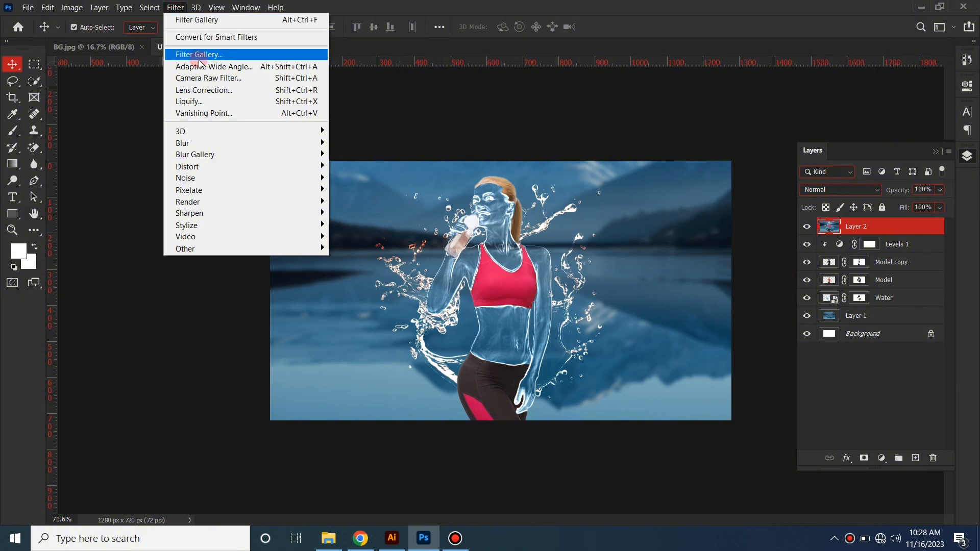
click(202, 78)
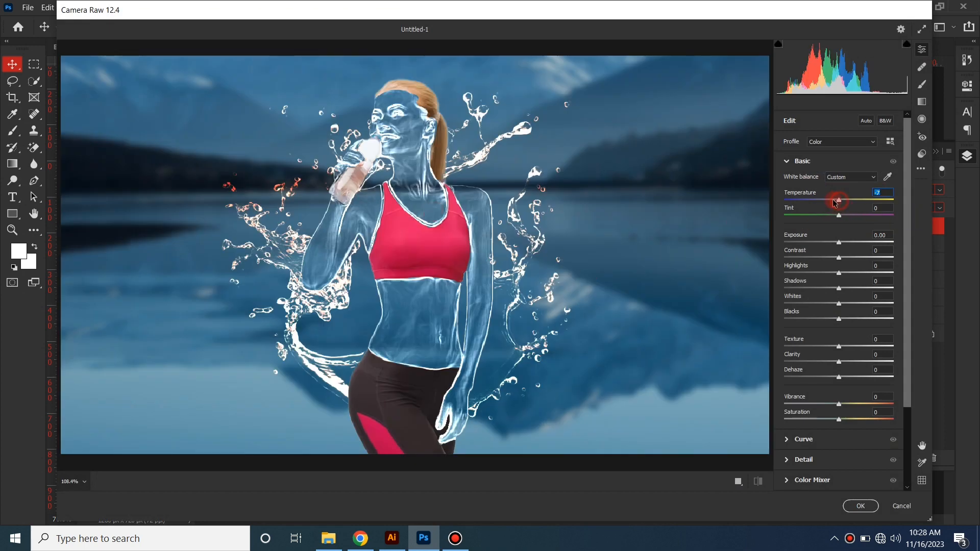
drag(834, 202, 835, 203)
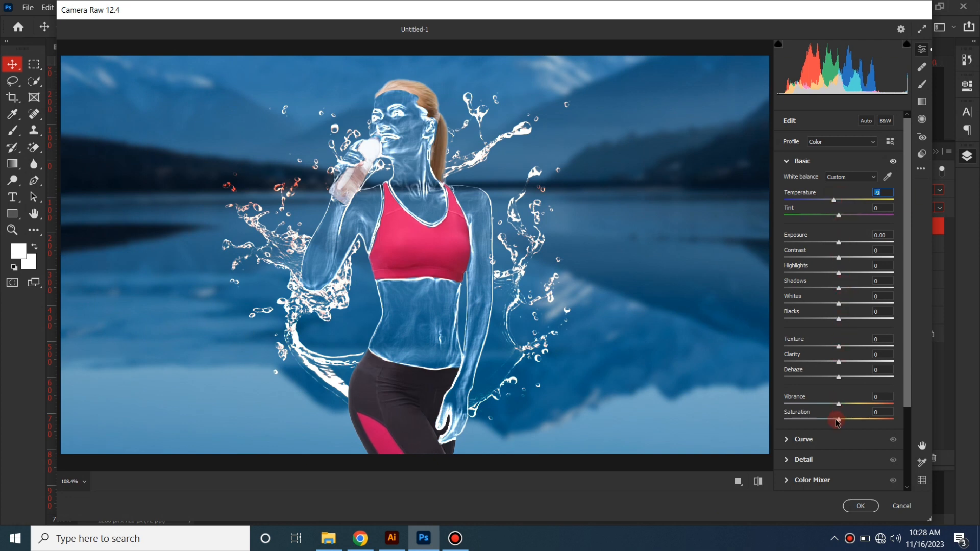
drag(850, 421, 859, 421)
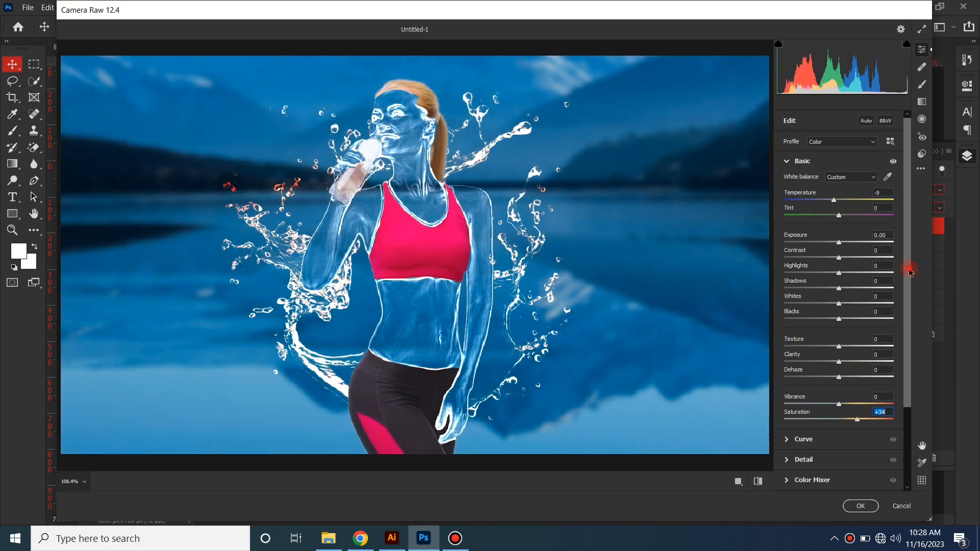
Set the Color Mixer saturation of Blues to +19 and Reds to +12, and apply the Camera Raw Filter
drag(910, 270, 910, 382)
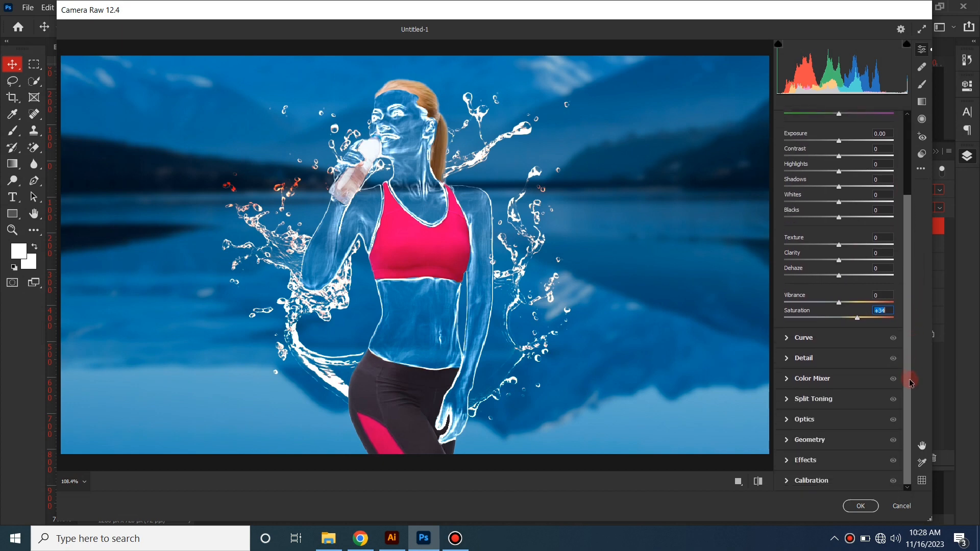
click(787, 379)
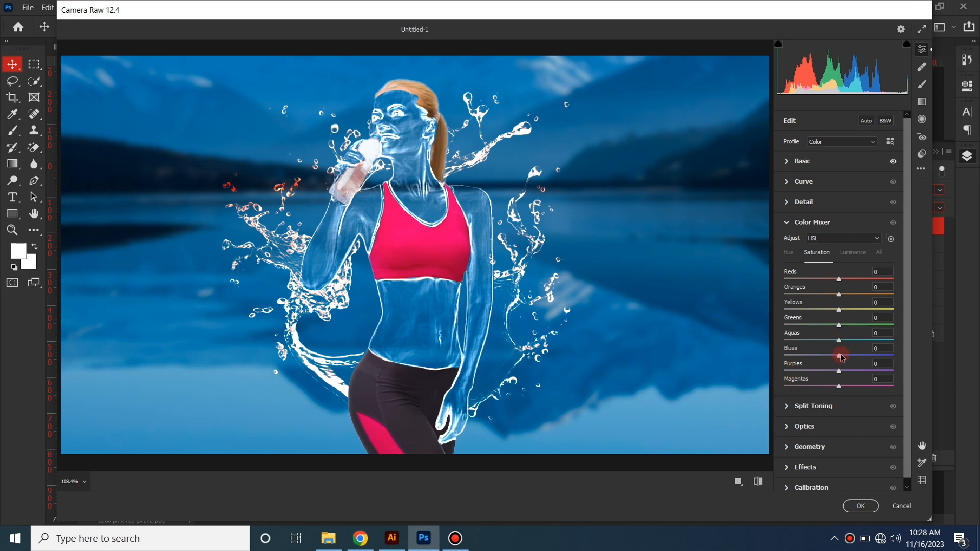
drag(844, 357, 849, 356)
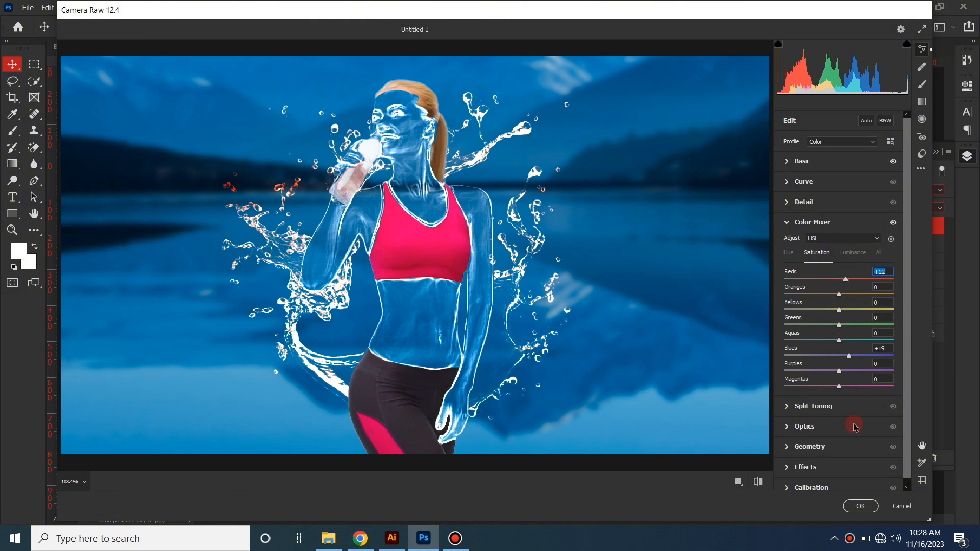
click(860, 506)
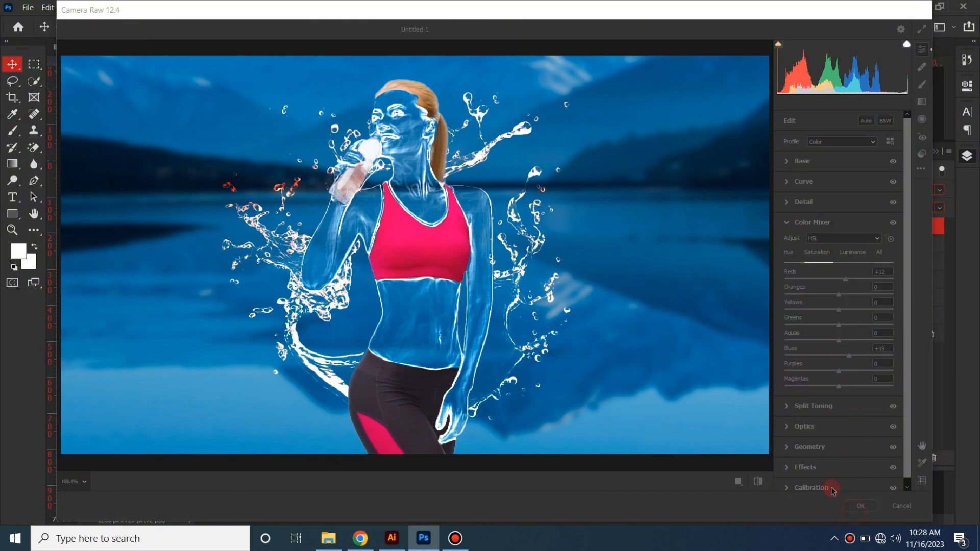
Compare the image with Layer 2 hidden and shown, and examine the final artwork up close with the layer list collapsed
click(808, 229)
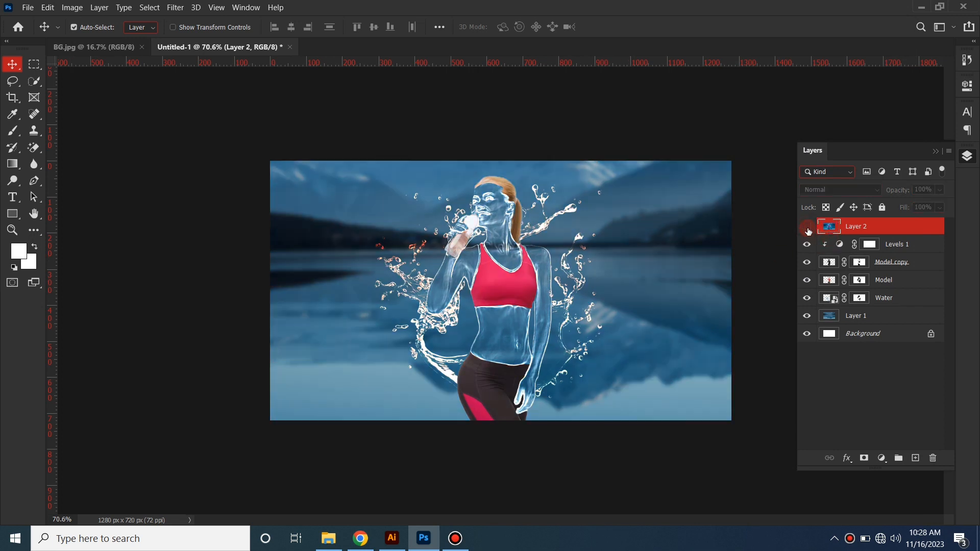
click(807, 228)
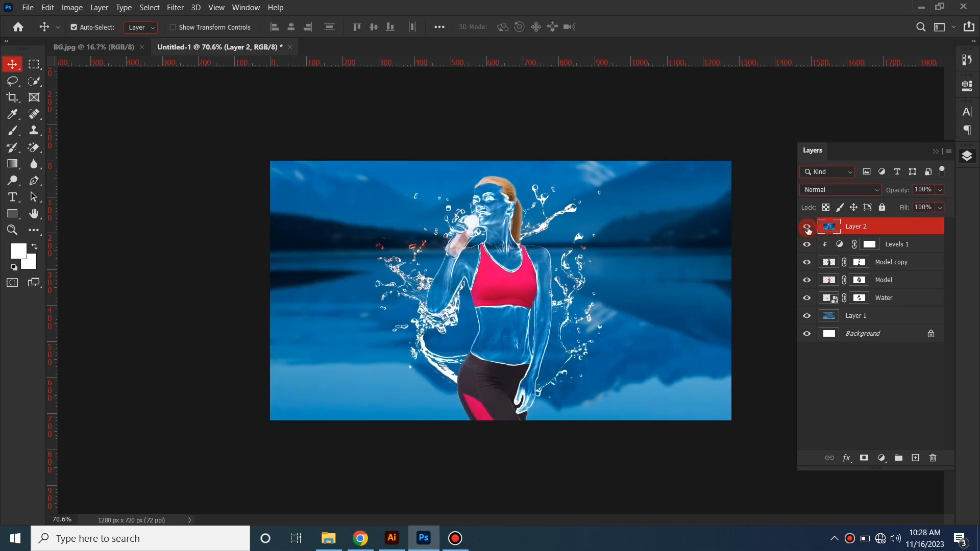
click(938, 153)
scroll(772, 195, up, 1)
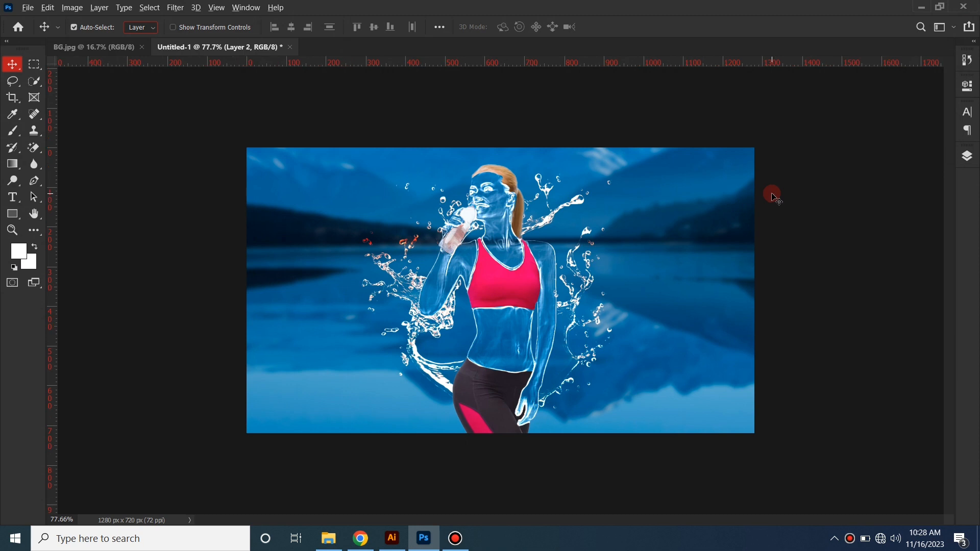
scroll(773, 197, up, 2)
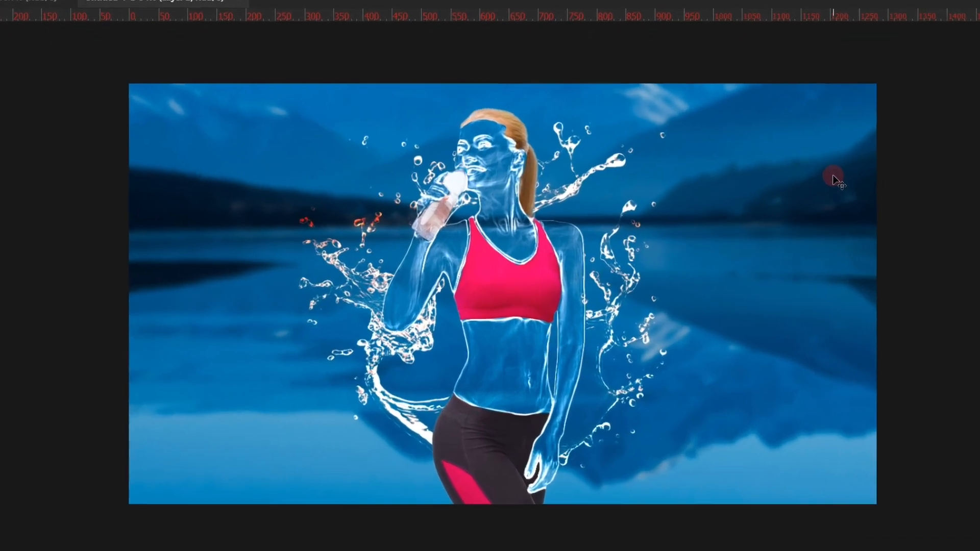